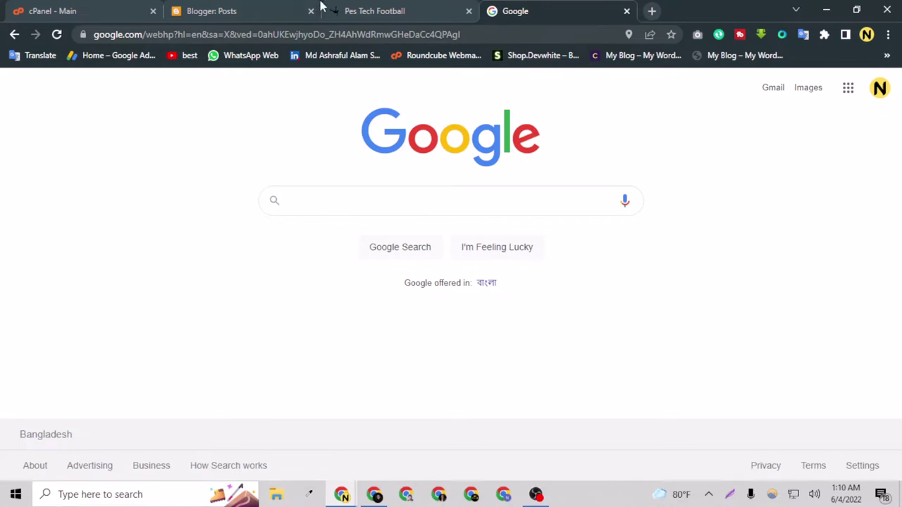
Step: Glance at the Pes Tech Football blog, then search Google for 'messi ronaldo' and show image results
{"action": "left_click", "coordinate": [392, 9]}
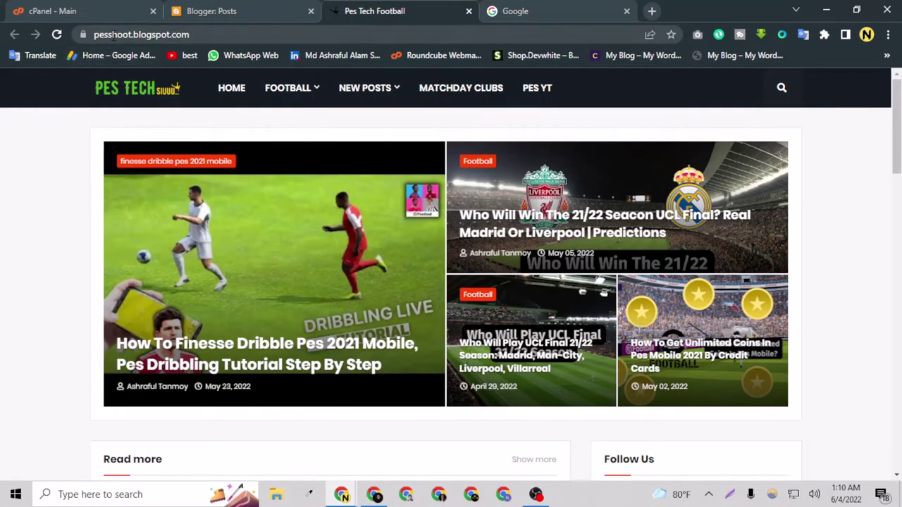
{"action": "left_click", "coordinate": [495, 10]}
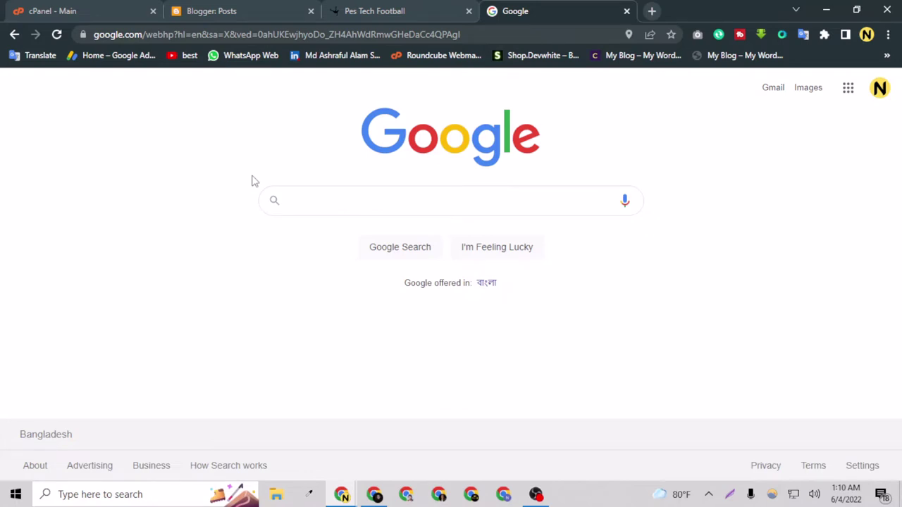
{"action": "left_click", "coordinate": [336, 196]}
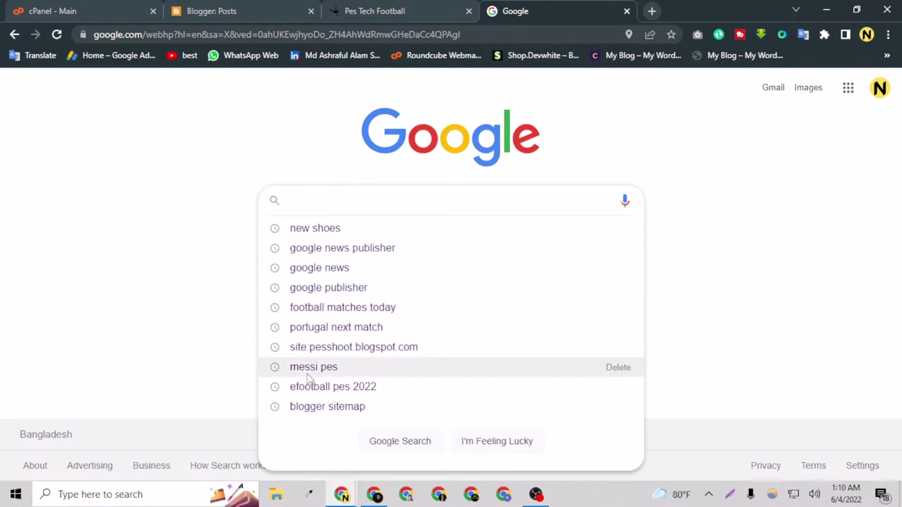
{"action": "type", "text": "messi "}
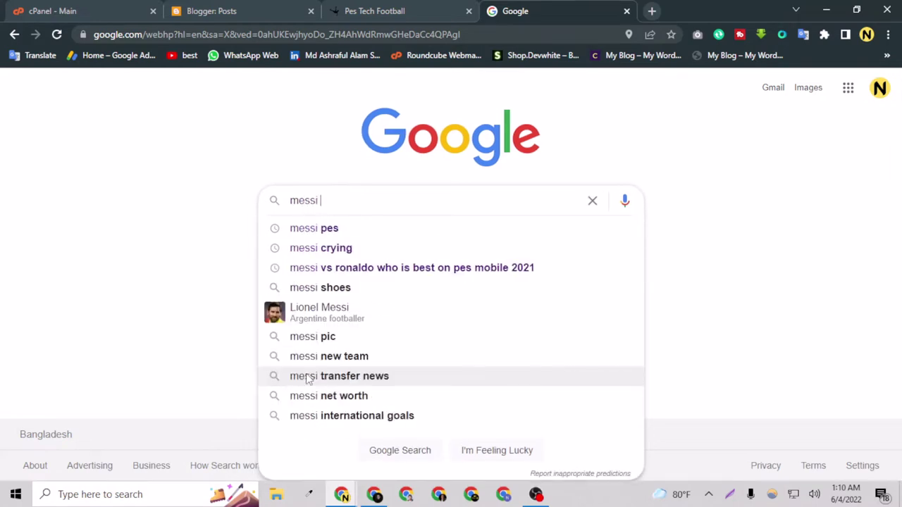
{"action": "type", "text": "ronaldo"}
{"action": "key", "text": "Return"}
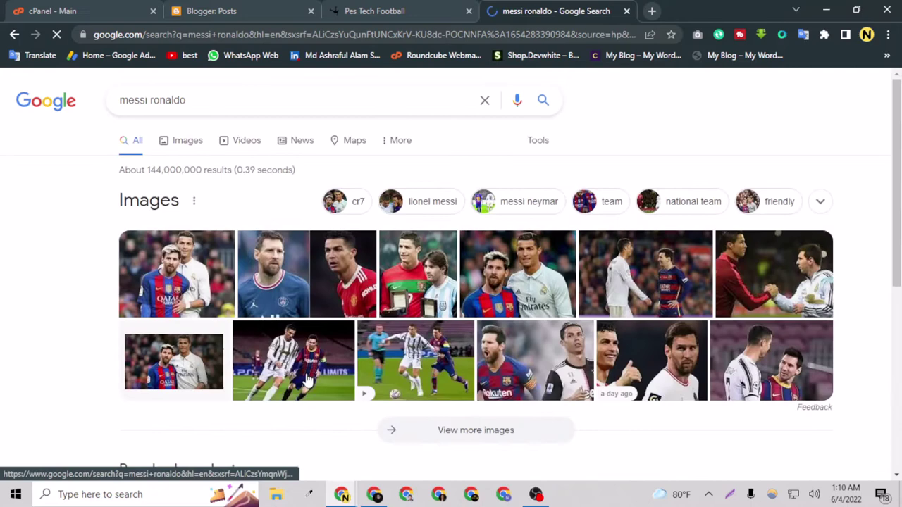
{"action": "left_click", "coordinate": [190, 148]}
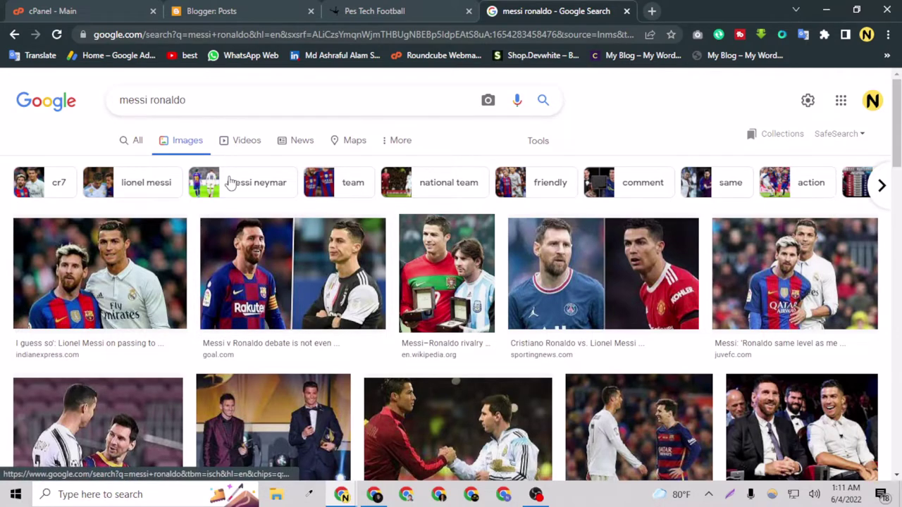
Step: Switch the 'messi ronaldo' results to Videos, then News, and scroll through the news articles
{"action": "left_click", "coordinate": [244, 142]}
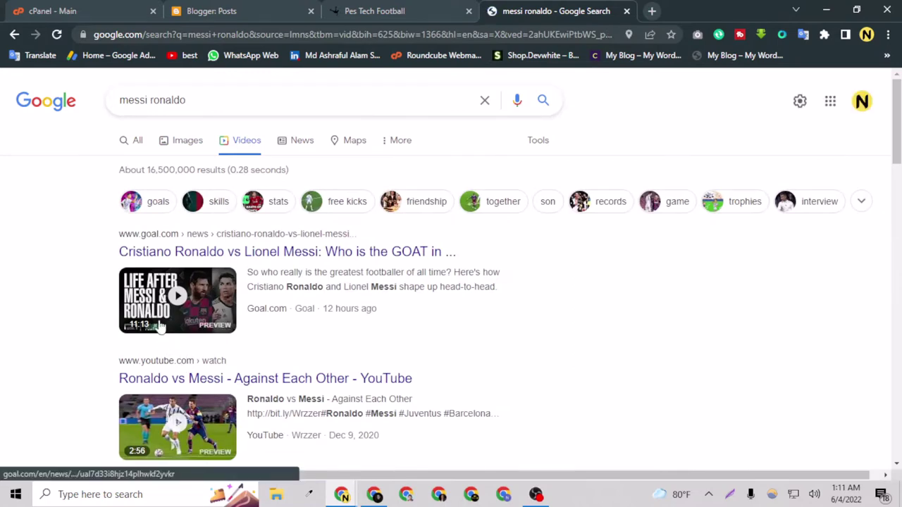
{"action": "scroll", "coordinate": [161, 341], "scroll_direction": "down", "scroll_amount": 5}
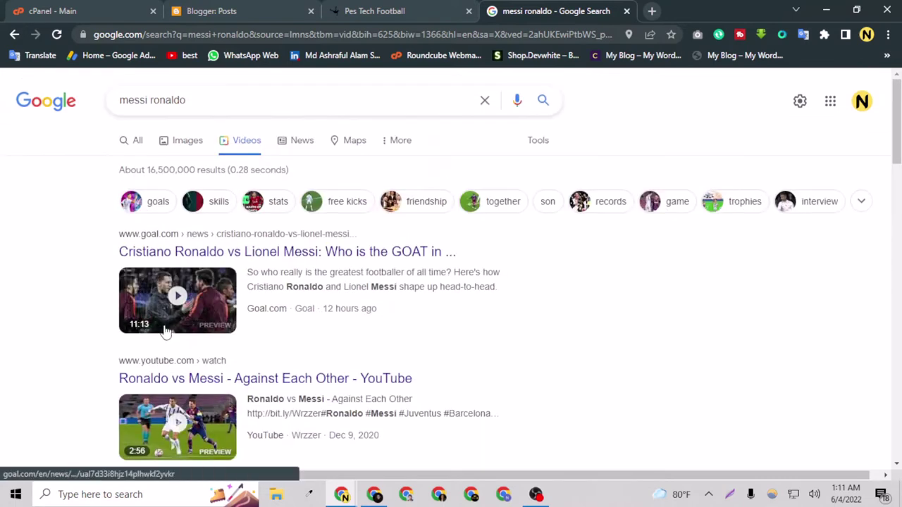
{"action": "left_click", "coordinate": [308, 149]}
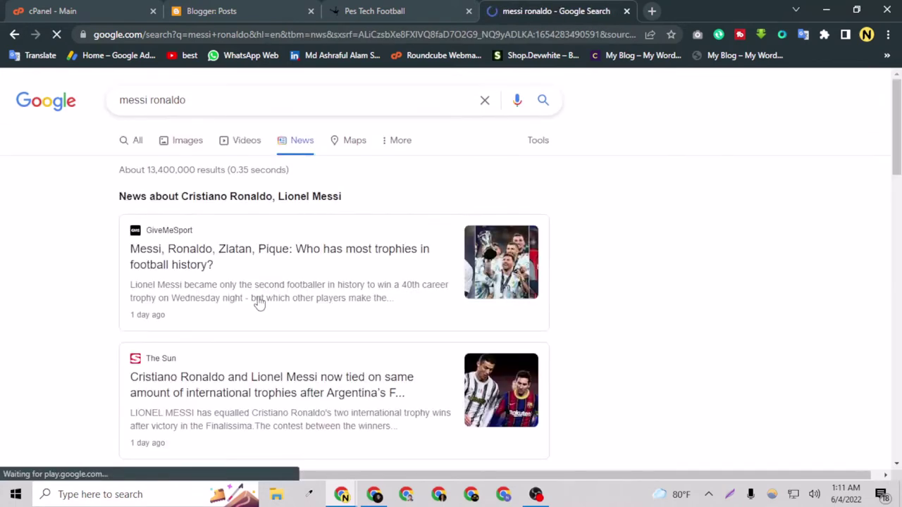
{"action": "scroll", "coordinate": [169, 229], "scroll_direction": "down", "scroll_amount": 1}
{"action": "scroll", "coordinate": [169, 229], "scroll_direction": "down", "scroll_amount": 3}
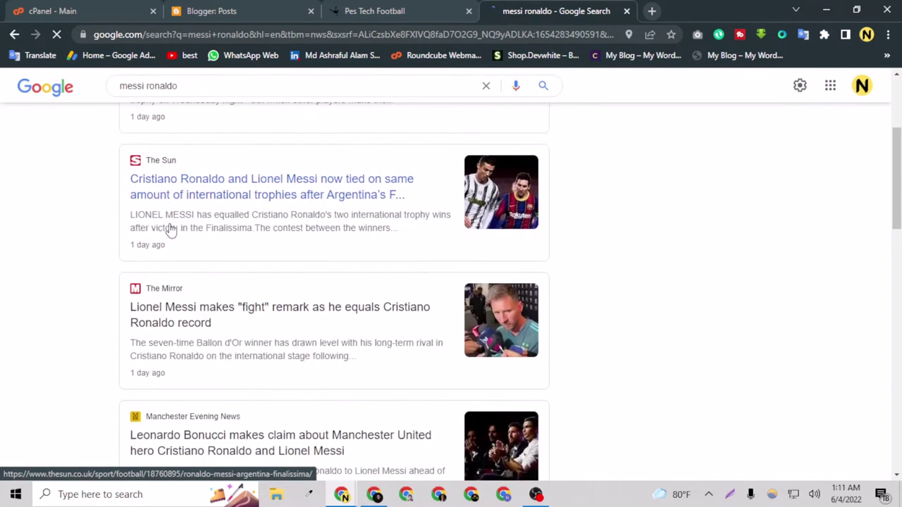
{"action": "scroll", "coordinate": [177, 223], "scroll_direction": "down", "scroll_amount": 3}
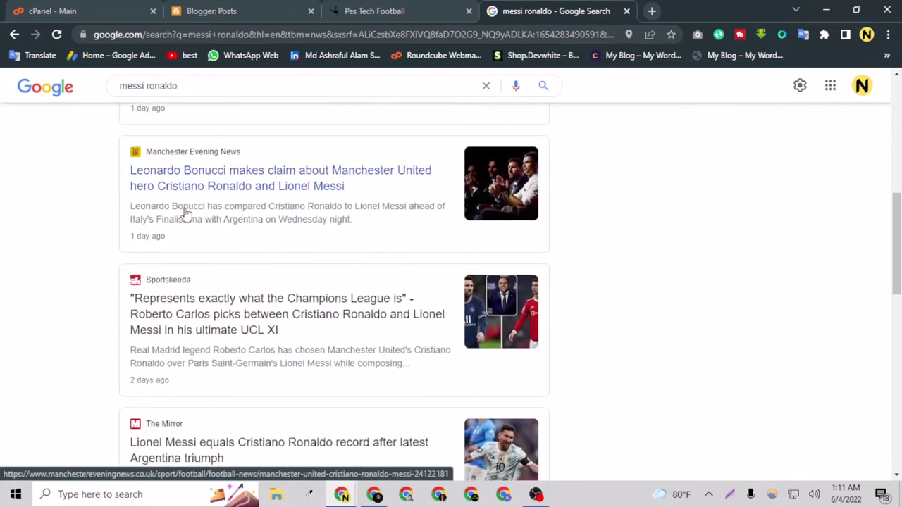
{"action": "scroll", "coordinate": [181, 234], "scroll_direction": "up", "scroll_amount": 6}
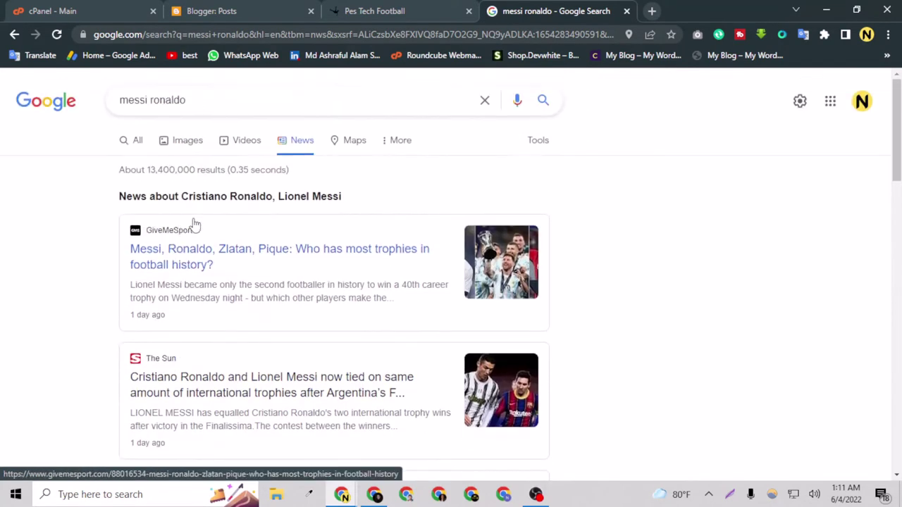
{"action": "scroll", "coordinate": [261, 230], "scroll_direction": "down", "scroll_amount": 4}
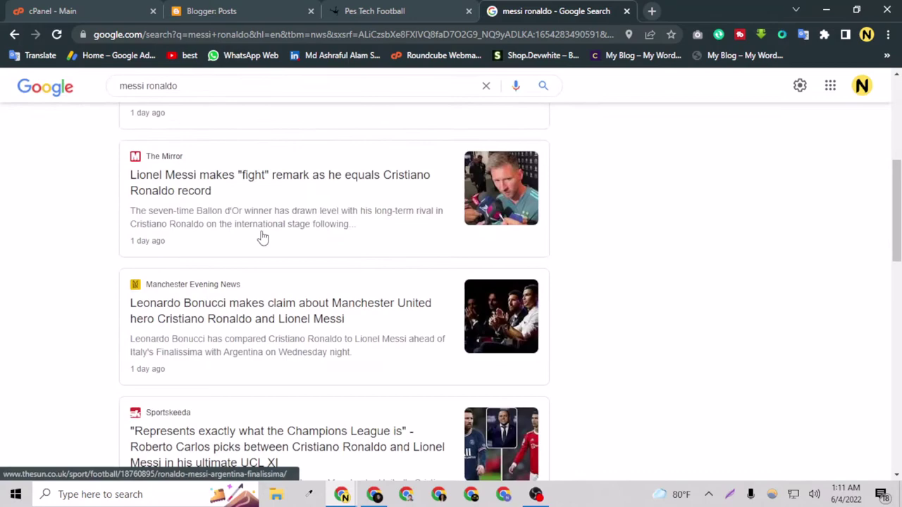
{"action": "scroll", "coordinate": [262, 238], "scroll_direction": "up", "scroll_amount": 4}
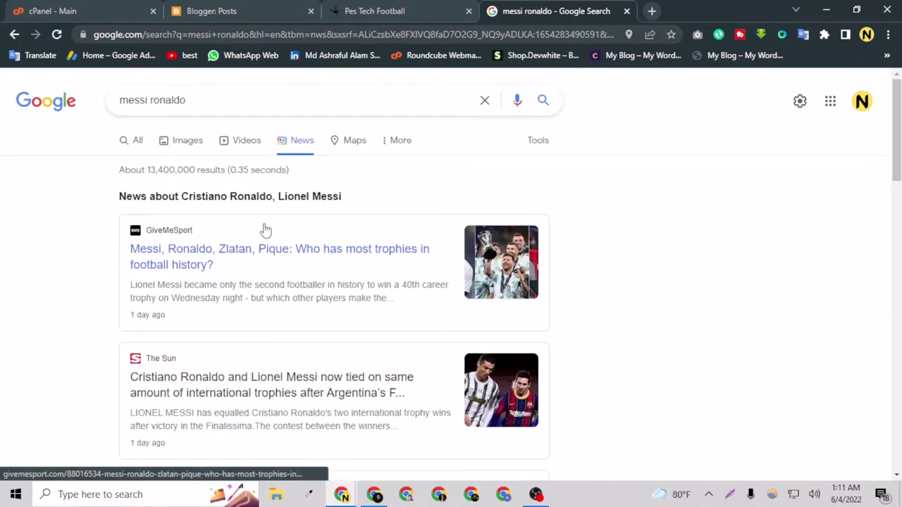
{"action": "scroll", "coordinate": [266, 230], "scroll_direction": "down", "scroll_amount": 4}
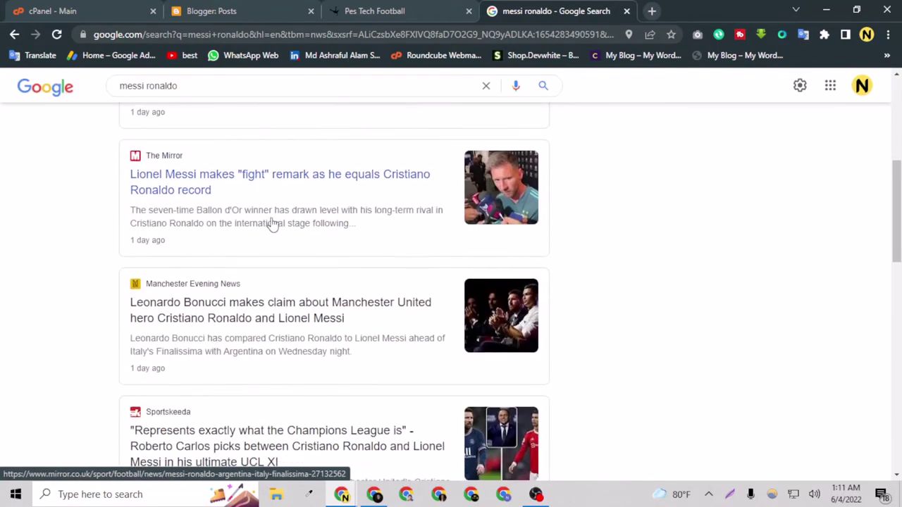
{"action": "scroll", "coordinate": [272, 224], "scroll_direction": "down", "scroll_amount": 4}
{"action": "scroll", "coordinate": [274, 222], "scroll_direction": "up", "scroll_amount": 5}
{"action": "scroll", "coordinate": [276, 220], "scroll_direction": "down", "scroll_amount": 10}
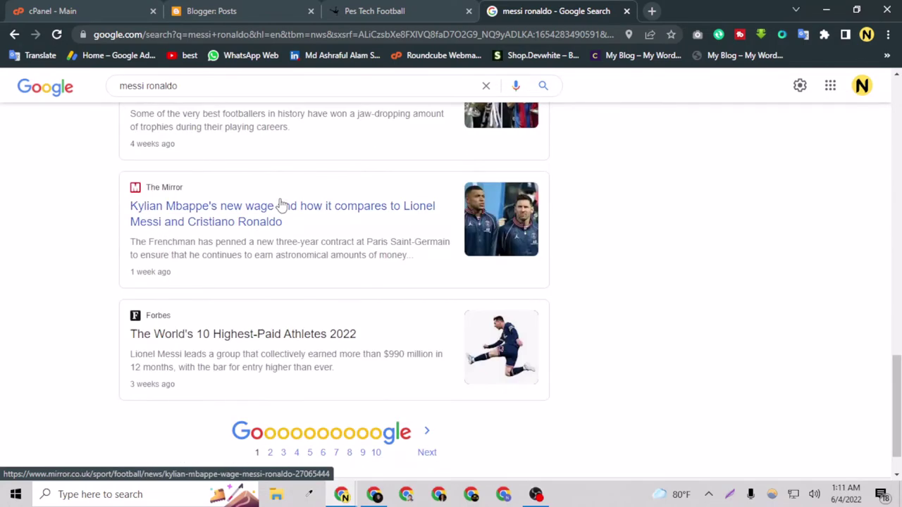
{"action": "scroll", "coordinate": [275, 198], "scroll_direction": "up", "scroll_amount": 6}
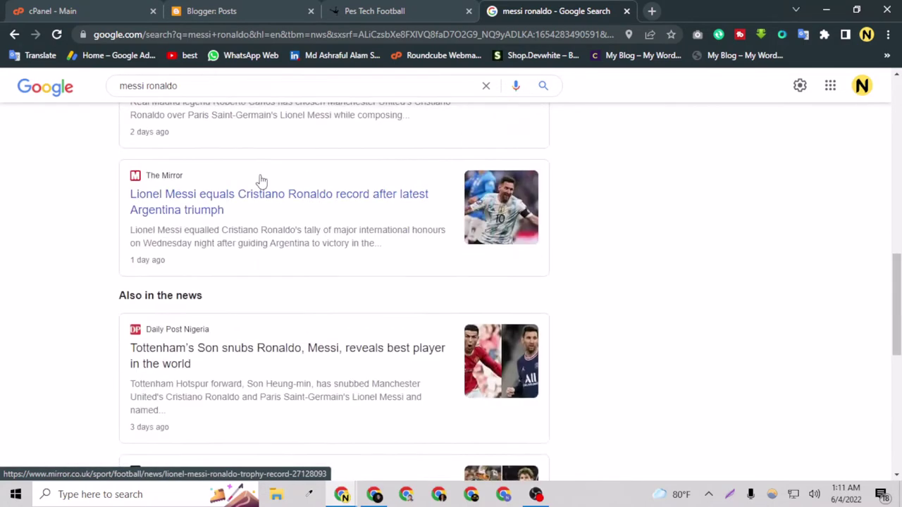
{"action": "scroll", "coordinate": [261, 181], "scroll_direction": "up", "scroll_amount": 6}
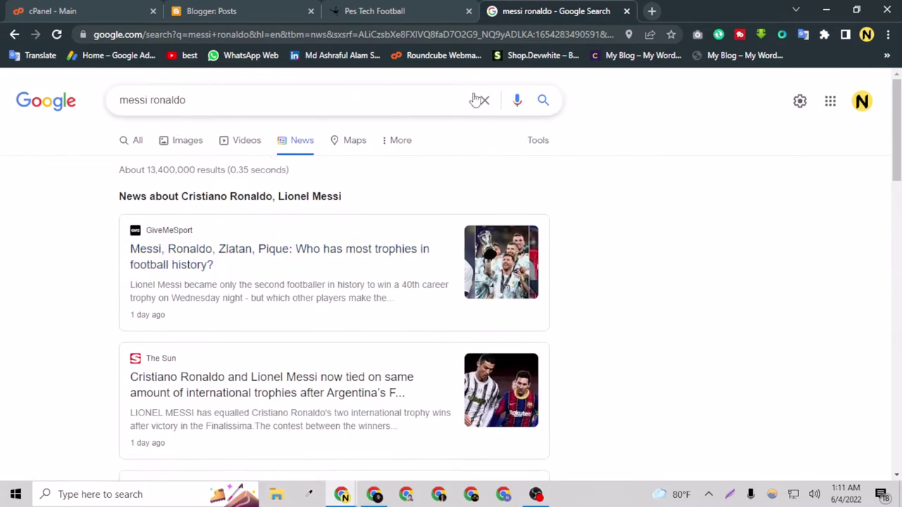
Step: Search Google for 'google news' and view the All web results
{"action": "left_click", "coordinate": [479, 100]}
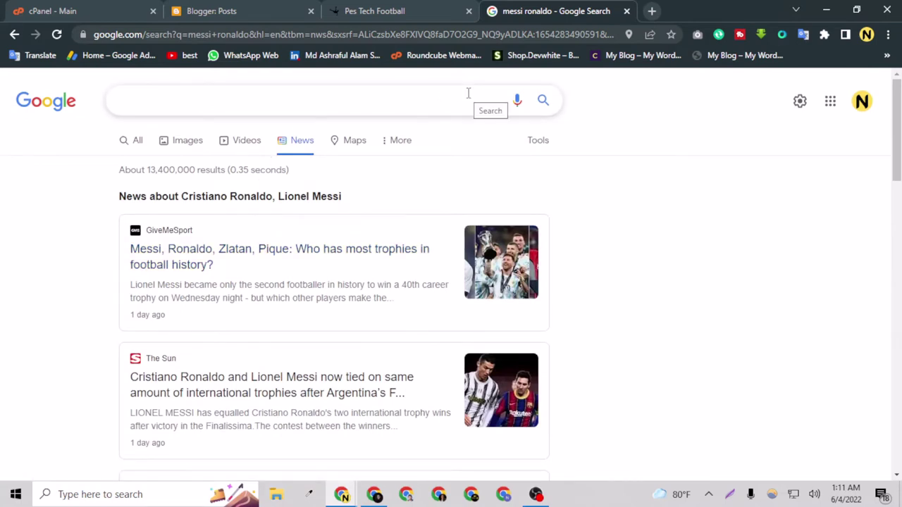
{"action": "type", "text": "google "}
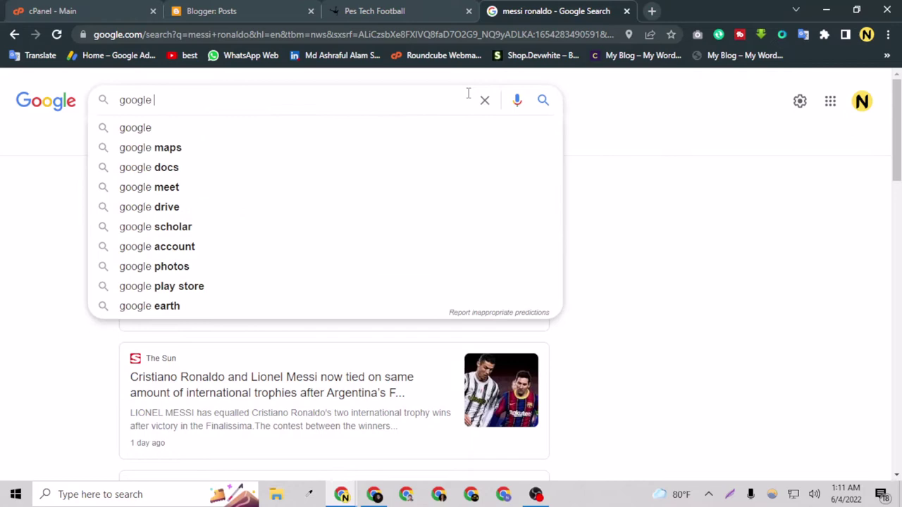
{"action": "type", "text": "news"}
{"action": "key", "text": "Return"}
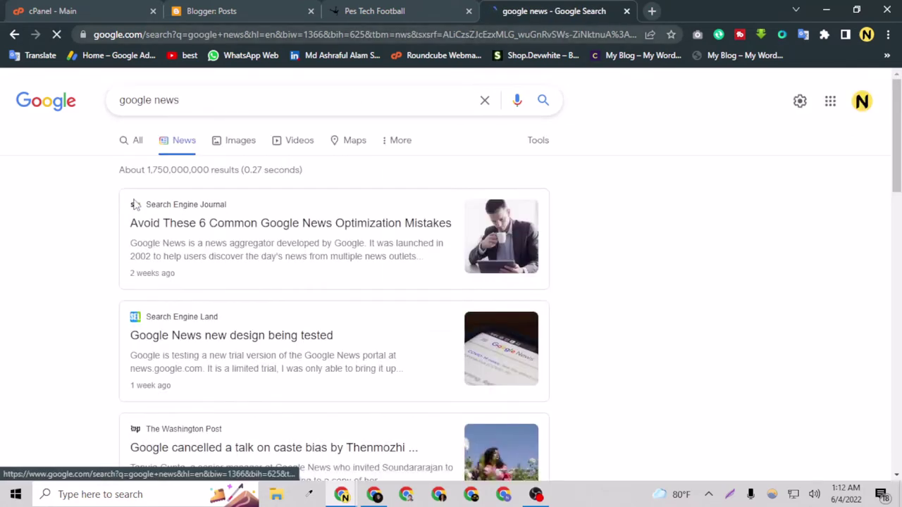
{"action": "left_click", "coordinate": [136, 141]}
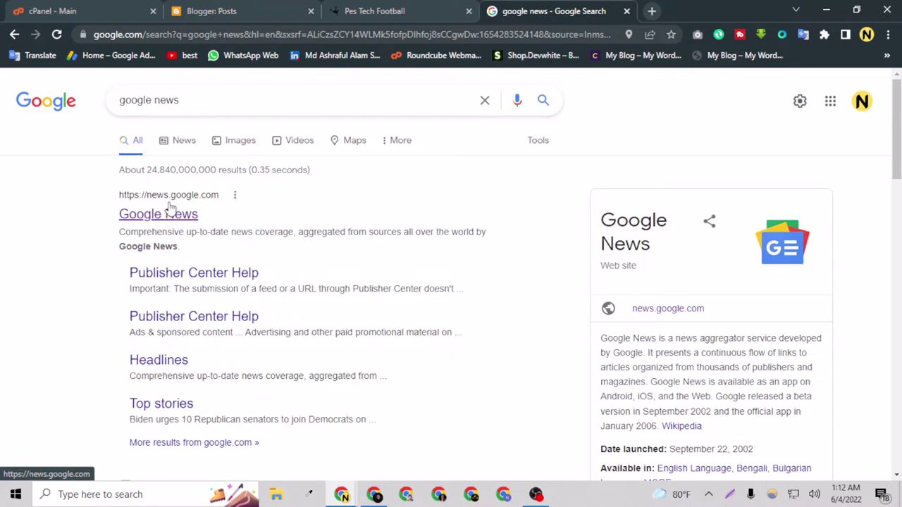
{"action": "scroll", "coordinate": [170, 206], "scroll_direction": "down", "scroll_amount": 3}
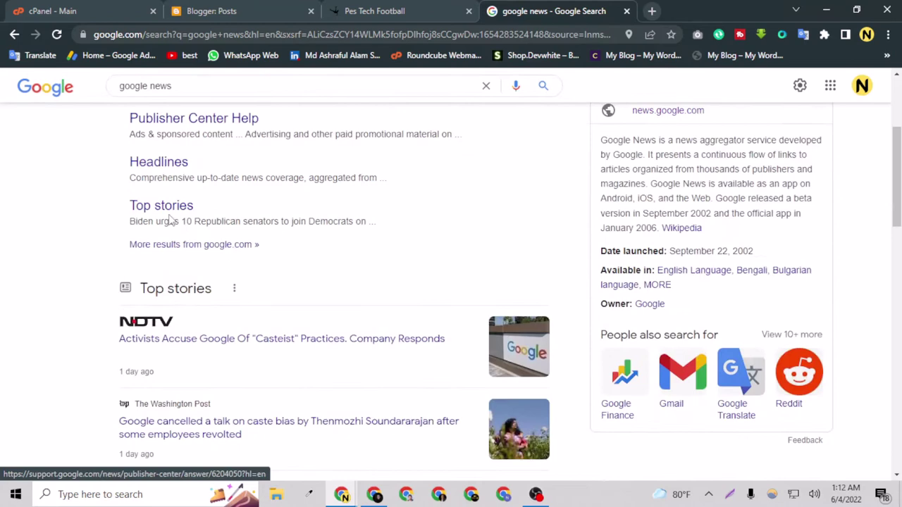
{"action": "scroll", "coordinate": [171, 202], "scroll_direction": "up", "scroll_amount": 3}
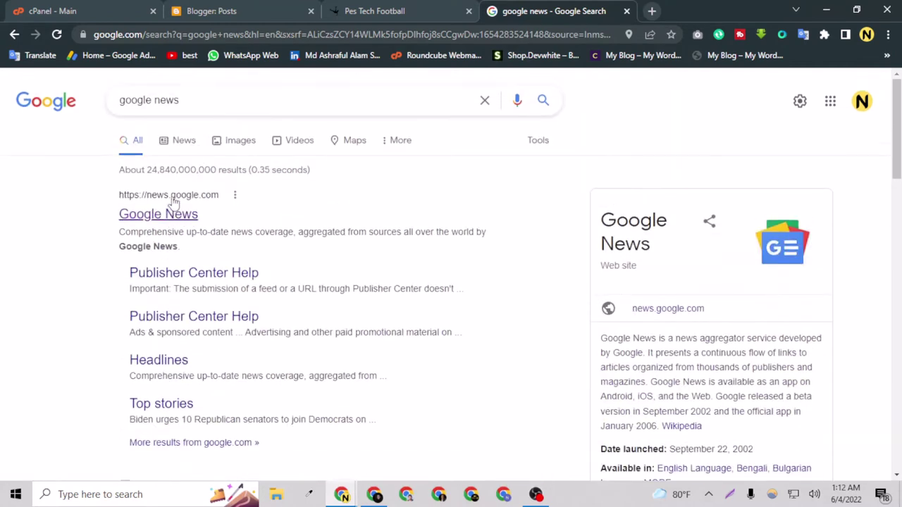
Step: Search for 'google publisher news' using the autocomplete suggestion
{"action": "left_click", "coordinate": [154, 103]}
{"action": "type", "text": "pu "}
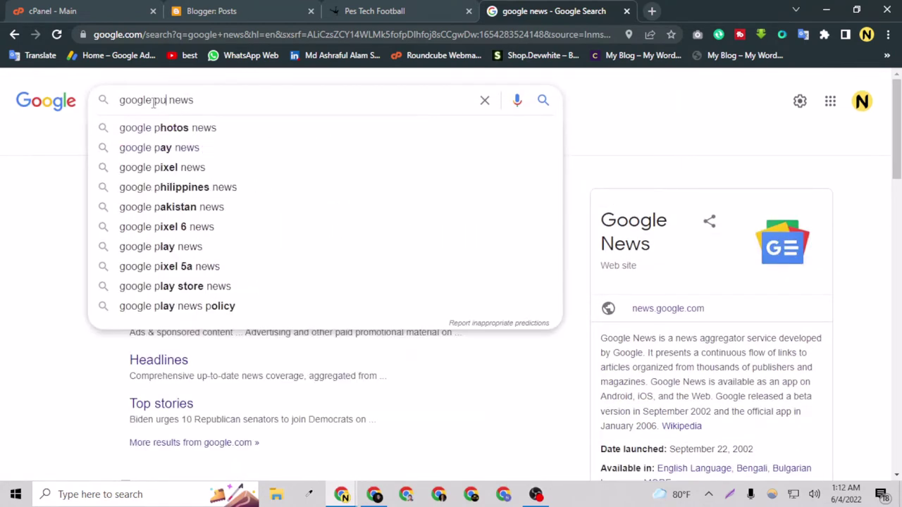
{"action": "type", "text": "b"}
{"action": "key", "text": "Down"}
{"action": "key", "text": "Return"}
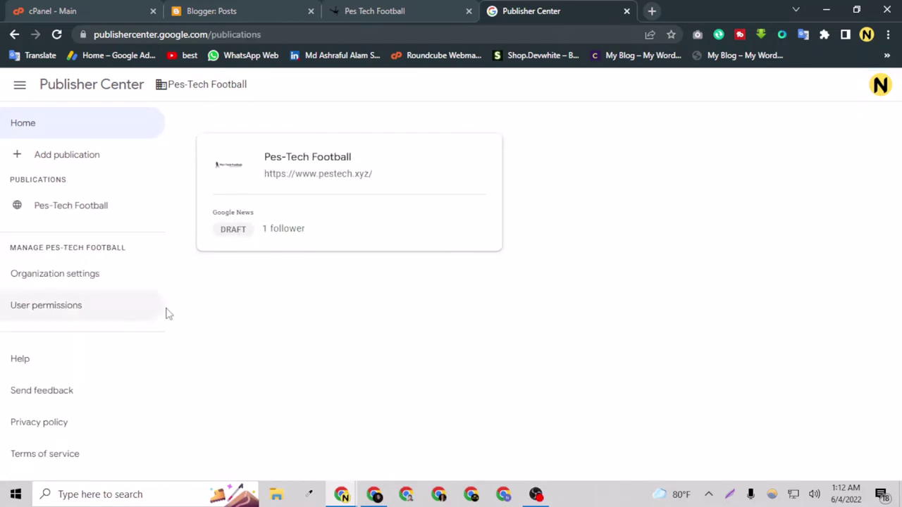
{"action": "left_click", "coordinate": [77, 157]}
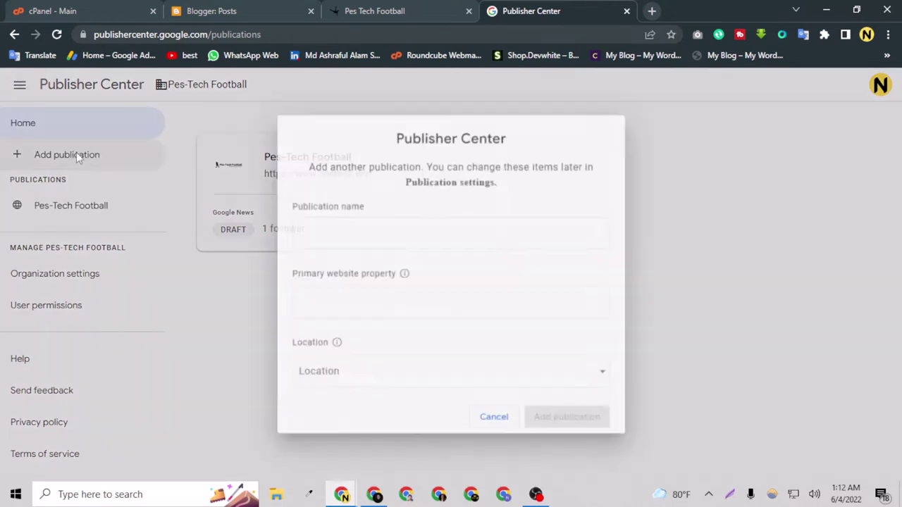
{"action": "left_click", "coordinate": [348, 234]}
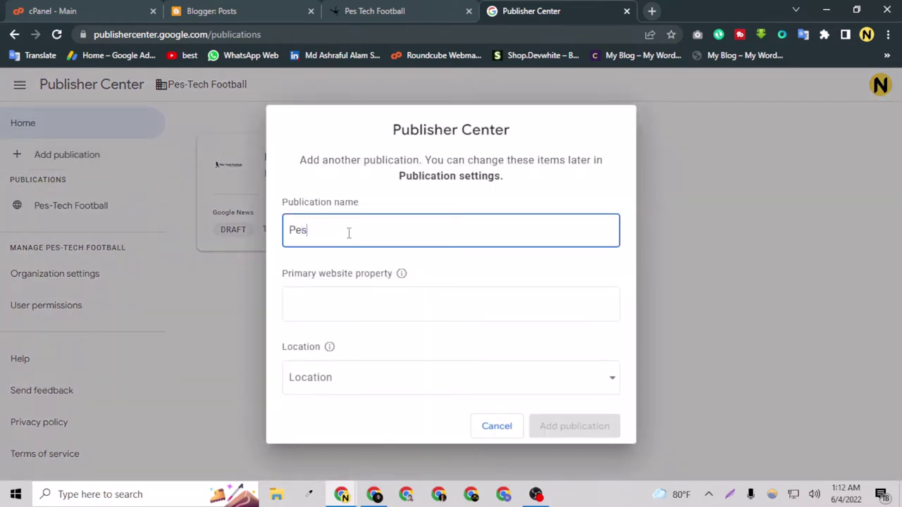
{"action": "type", "text": "Pes Tech Football"}
{"action": "left_click", "coordinate": [340, 300]}
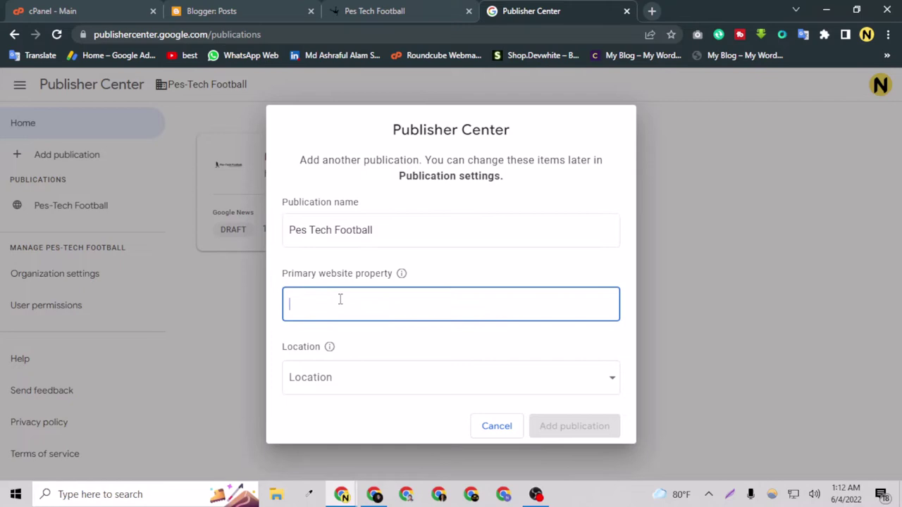
{"action": "left_click", "coordinate": [381, 9]}
{"action": "left_click", "coordinate": [236, 36]}
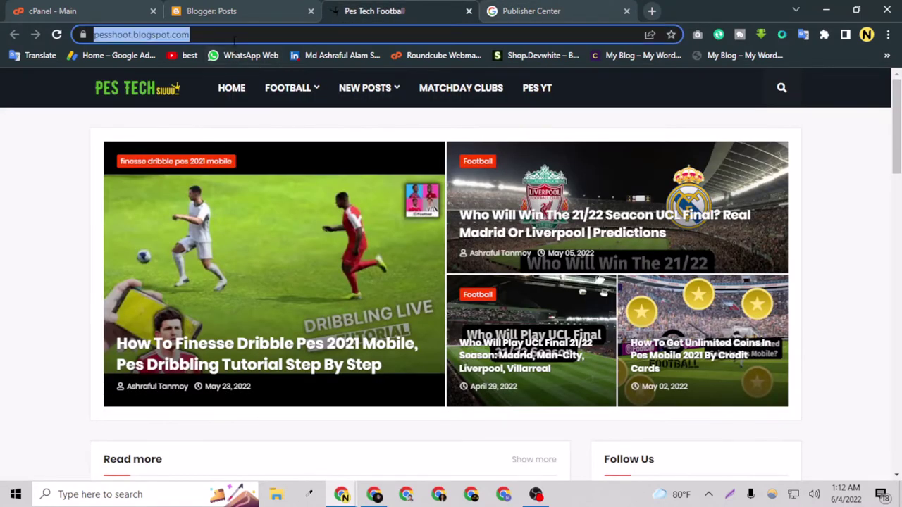
{"action": "right_click", "coordinate": [235, 37]}
{"action": "left_click", "coordinate": [267, 112]}
{"action": "left_click", "coordinate": [531, 11]}
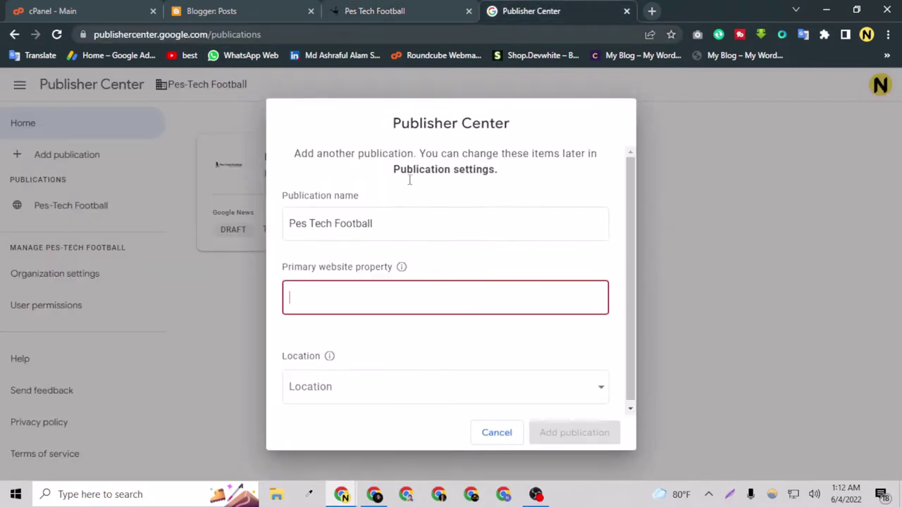
{"action": "key", "text": "ctrl+v"}
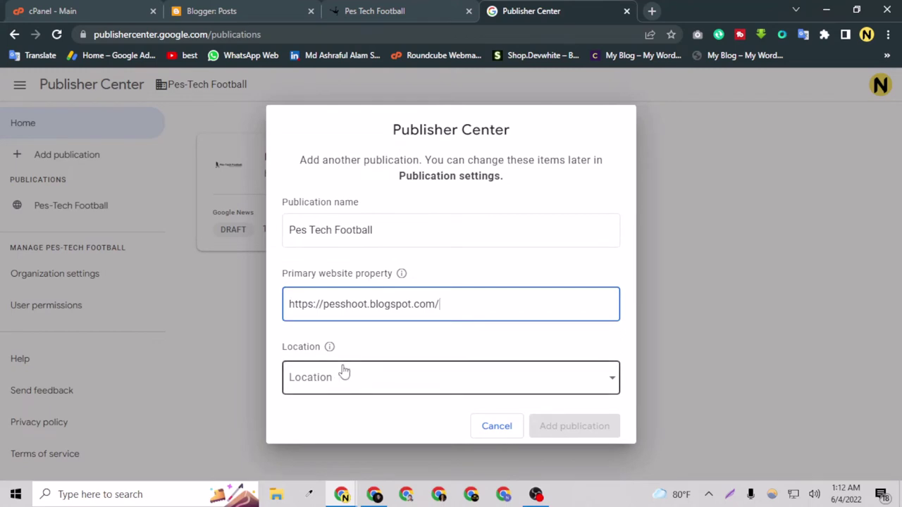
Step: Set the location to Bangladesh, tick the certification box, and create the publication
{"action": "left_click", "coordinate": [342, 374]}
{"action": "scroll", "coordinate": [361, 333], "scroll_direction": "down", "scroll_amount": 6}
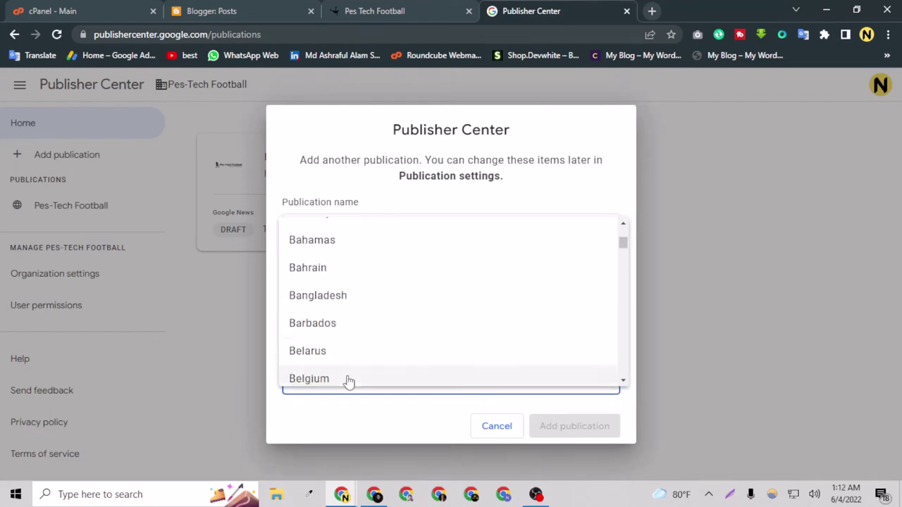
{"action": "left_click", "coordinate": [378, 305]}
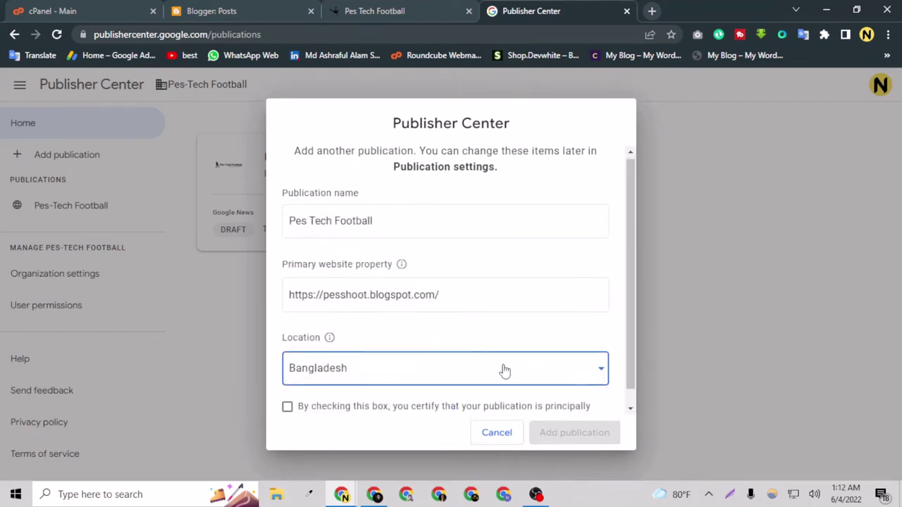
{"action": "scroll", "coordinate": [503, 369], "scroll_direction": "down", "scroll_amount": 1}
{"action": "left_click", "coordinate": [290, 396]}
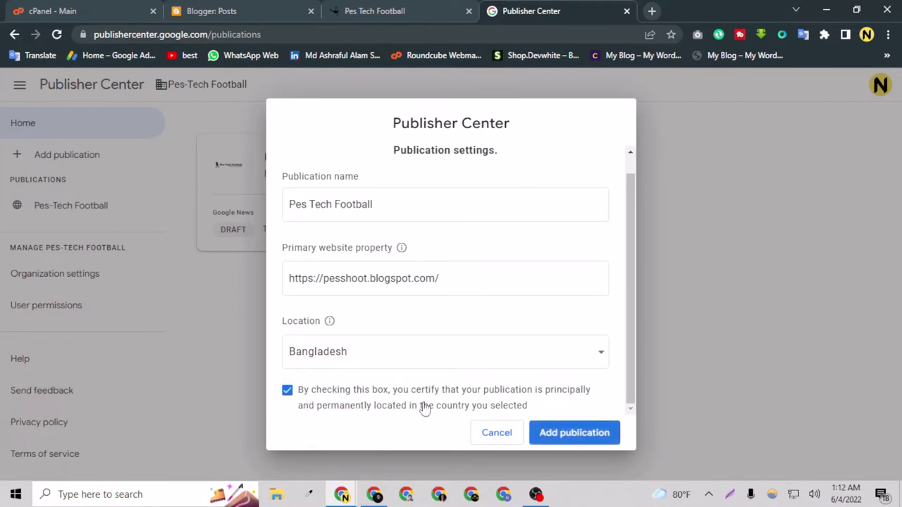
{"action": "left_click", "coordinate": [576, 433]}
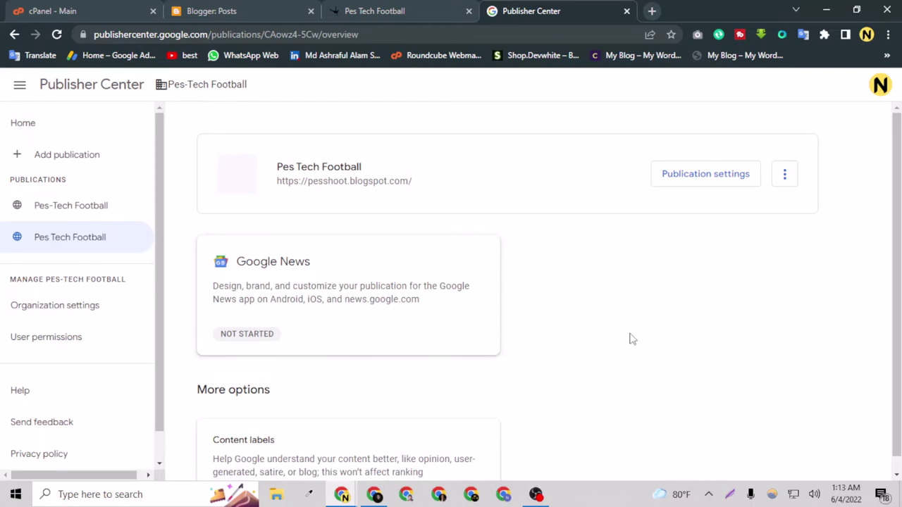
Step: Open the Pes Tech Football publication's settings from its options menu
{"action": "scroll", "coordinate": [599, 346], "scroll_direction": "down", "scroll_amount": 1}
{"action": "scroll", "coordinate": [737, 221], "scroll_direction": "up", "scroll_amount": 1}
{"action": "left_click", "coordinate": [786, 185]}
{"action": "left_click", "coordinate": [701, 178]}
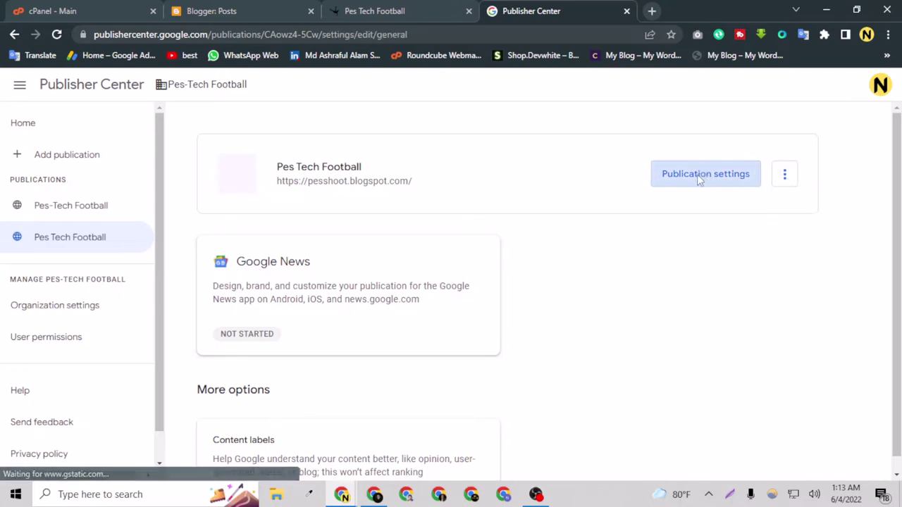
Step: Choose English as the primary language and review the website property URL
{"action": "scroll", "coordinate": [197, 366], "scroll_direction": "down", "scroll_amount": 1}
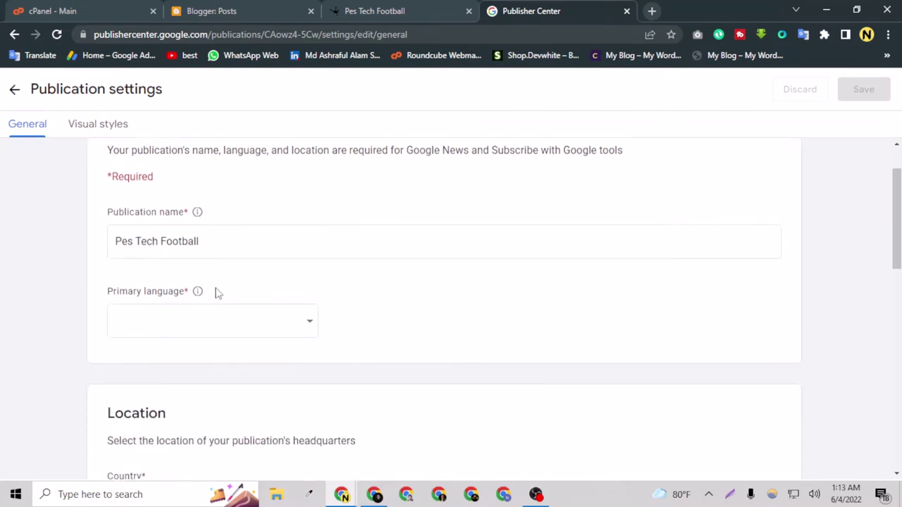
{"action": "left_click", "coordinate": [218, 331]}
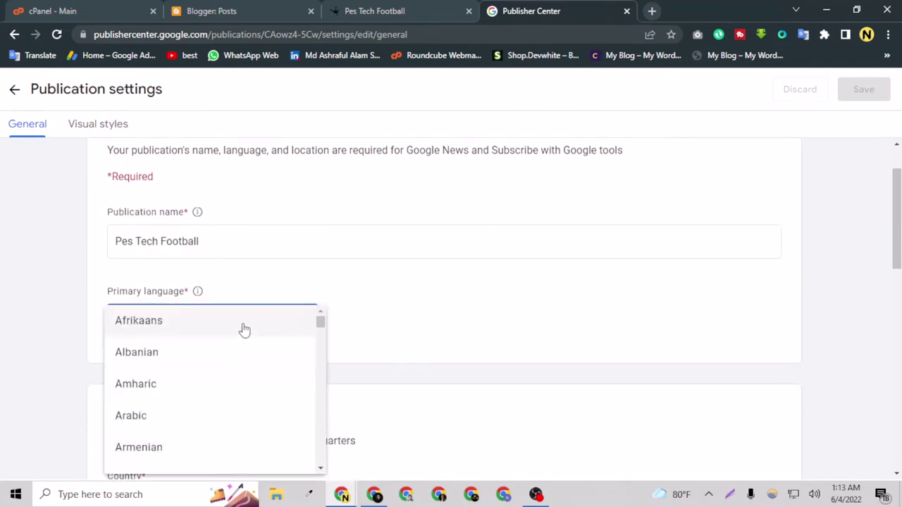
{"action": "scroll", "coordinate": [177, 406], "scroll_direction": "down", "scroll_amount": 5}
{"action": "scroll", "coordinate": [187, 398], "scroll_direction": "down", "scroll_amount": 12}
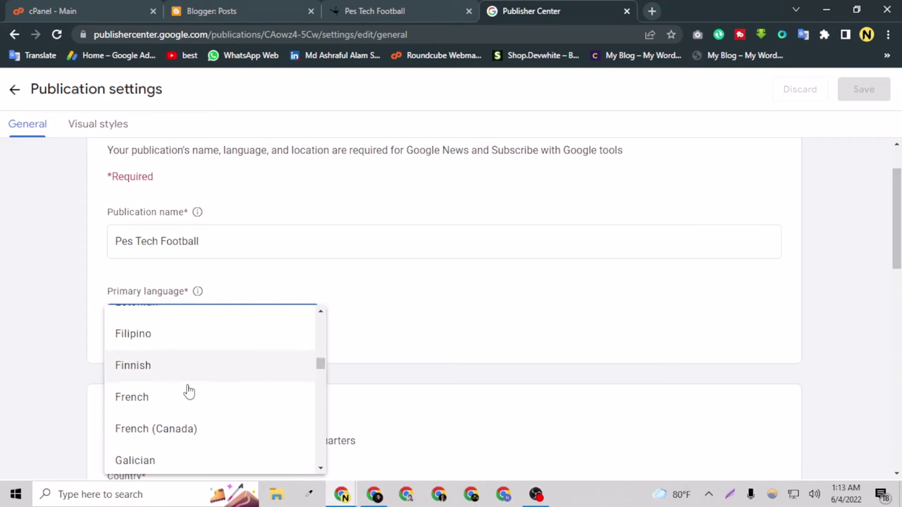
{"action": "scroll", "coordinate": [187, 382], "scroll_direction": "up", "scroll_amount": 12}
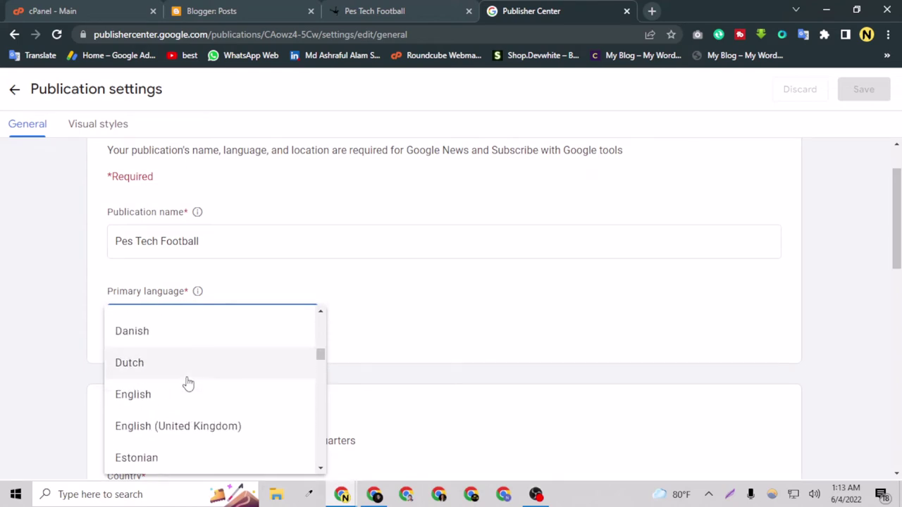
{"action": "scroll", "coordinate": [150, 400], "scroll_direction": "down", "scroll_amount": 2}
{"action": "left_click", "coordinate": [149, 400]}
{"action": "scroll", "coordinate": [134, 395], "scroll_direction": "down", "scroll_amount": 3}
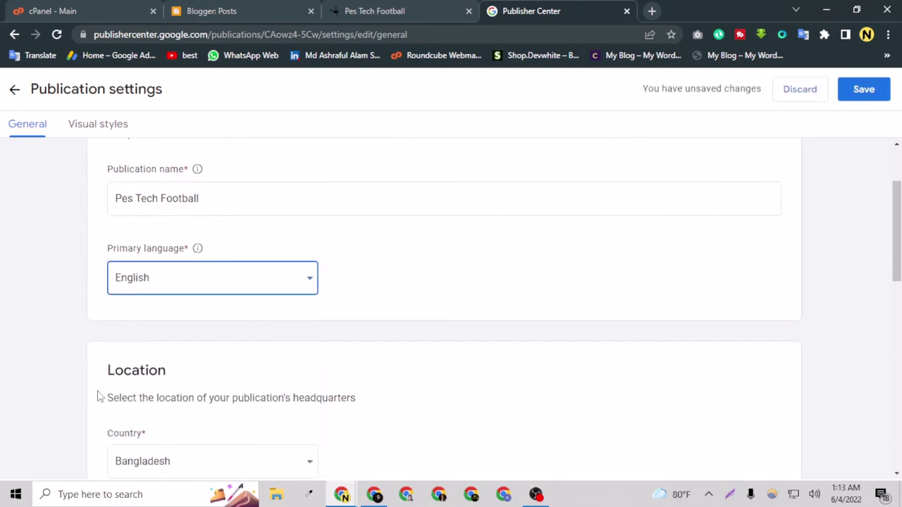
{"action": "scroll", "coordinate": [153, 391], "scroll_direction": "down", "scroll_amount": 4}
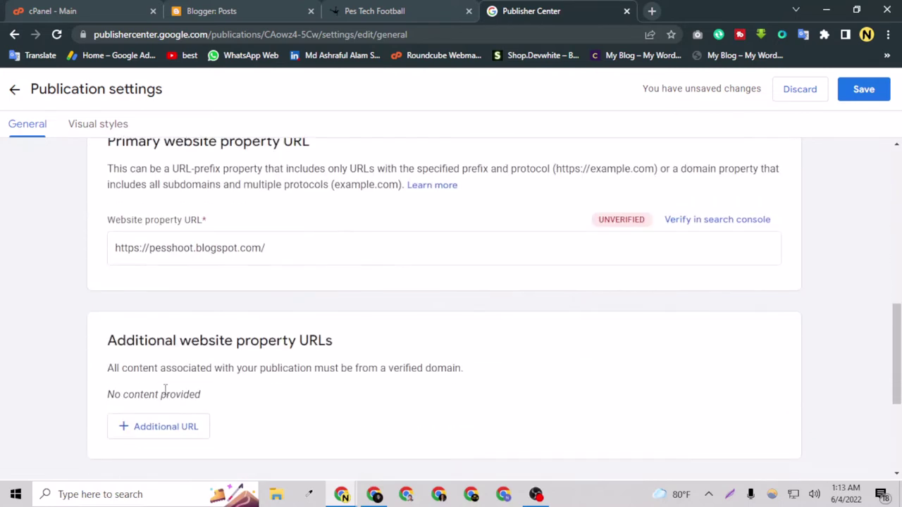
{"action": "left_click", "coordinate": [235, 249]}
Step: Check the blog page, then return to the settings' unverified primary website property section
{"action": "left_click", "coordinate": [420, 8]}
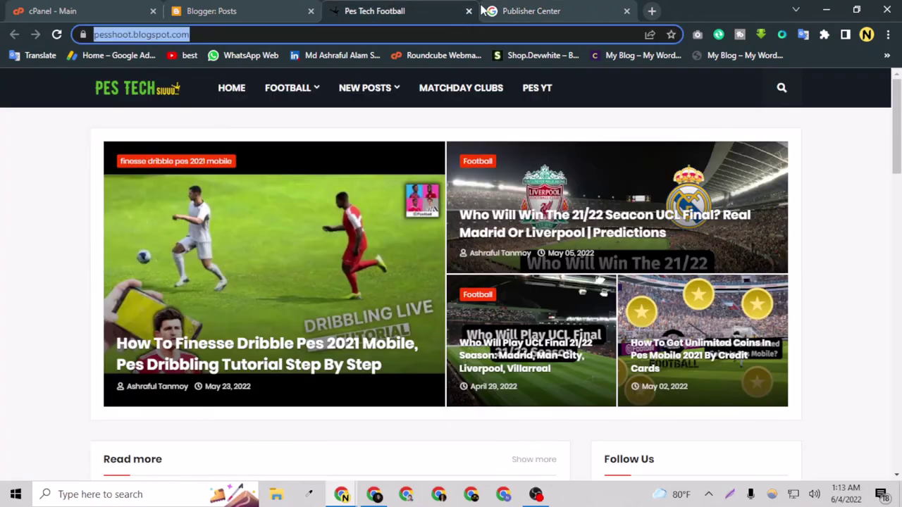
{"action": "left_click", "coordinate": [88, 230]}
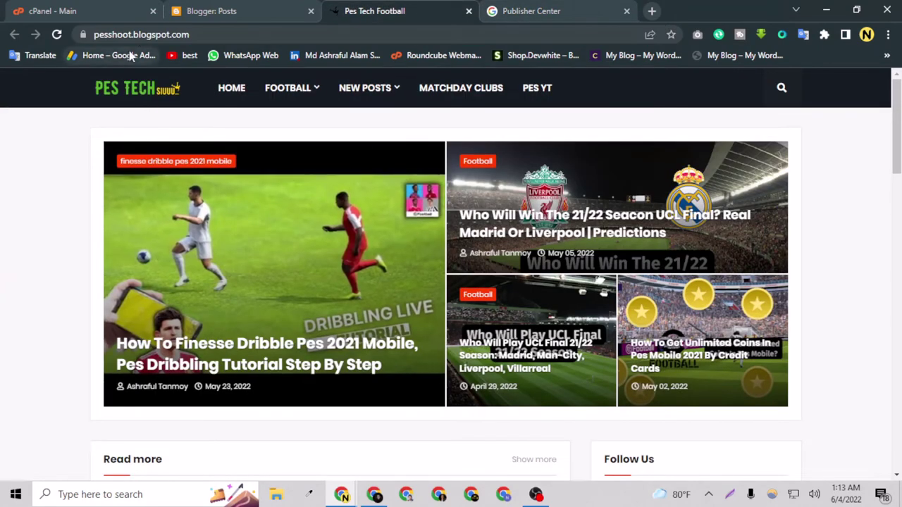
{"action": "left_click", "coordinate": [557, 8]}
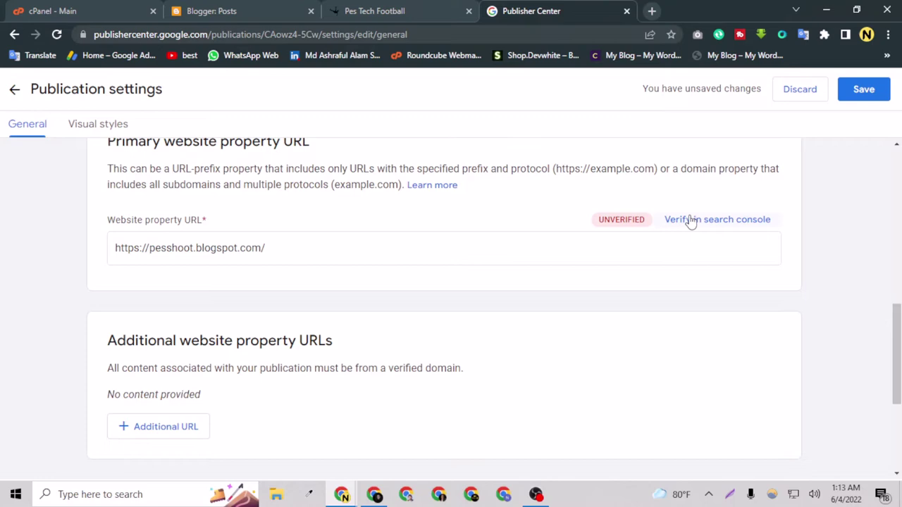
{"action": "left_click", "coordinate": [453, 10]}
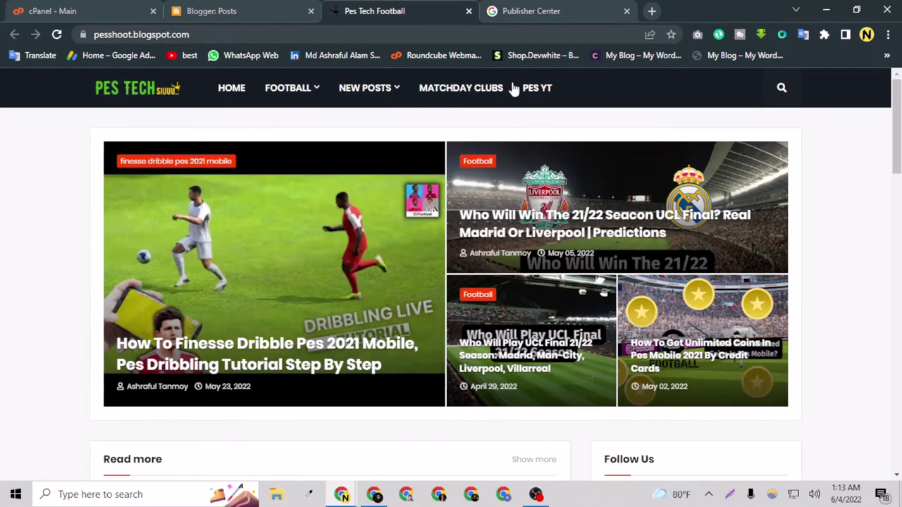
{"action": "left_click", "coordinate": [509, 10]}
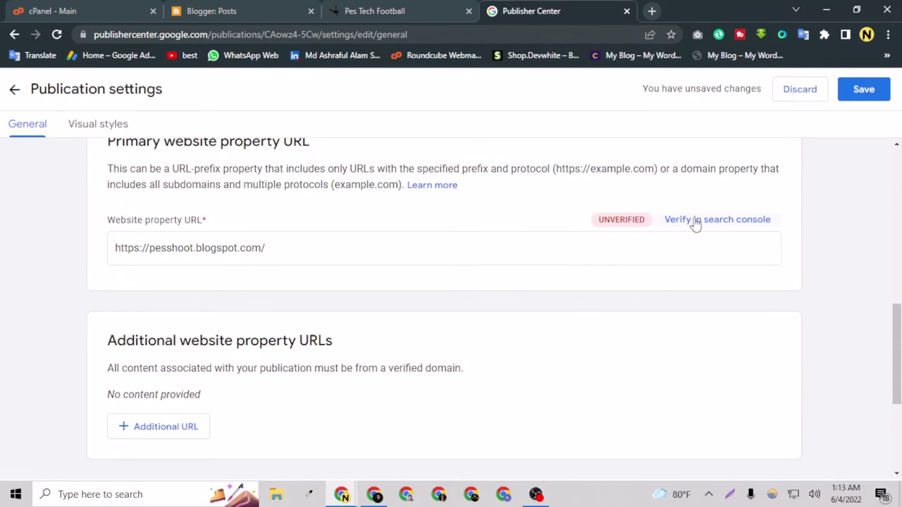
{"action": "scroll", "coordinate": [780, 202], "scroll_direction": "up", "scroll_amount": 5}
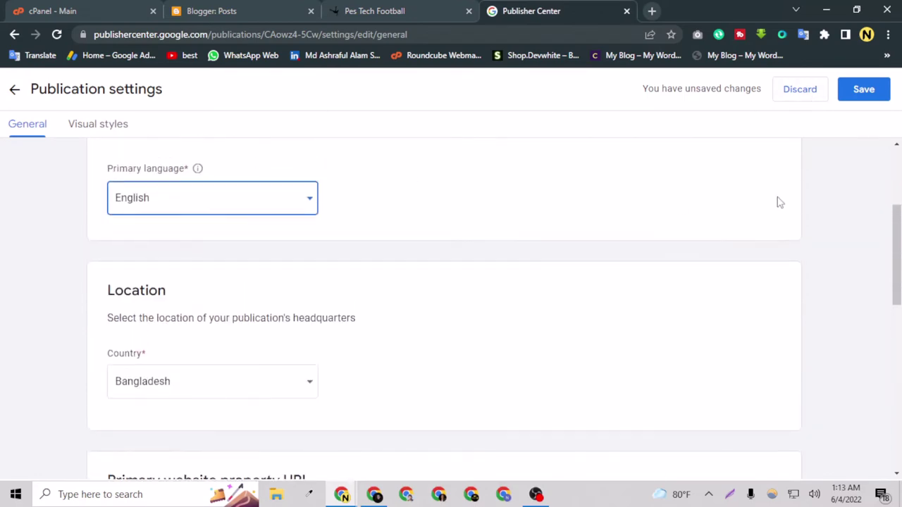
{"action": "scroll", "coordinate": [780, 203], "scroll_direction": "down", "scroll_amount": 6}
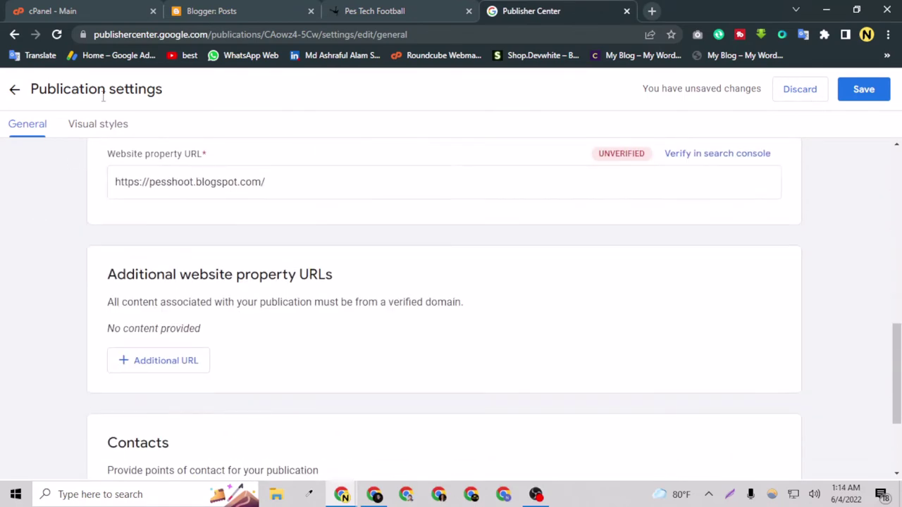
{"action": "scroll", "coordinate": [813, 167], "scroll_direction": "up", "scroll_amount": 2}
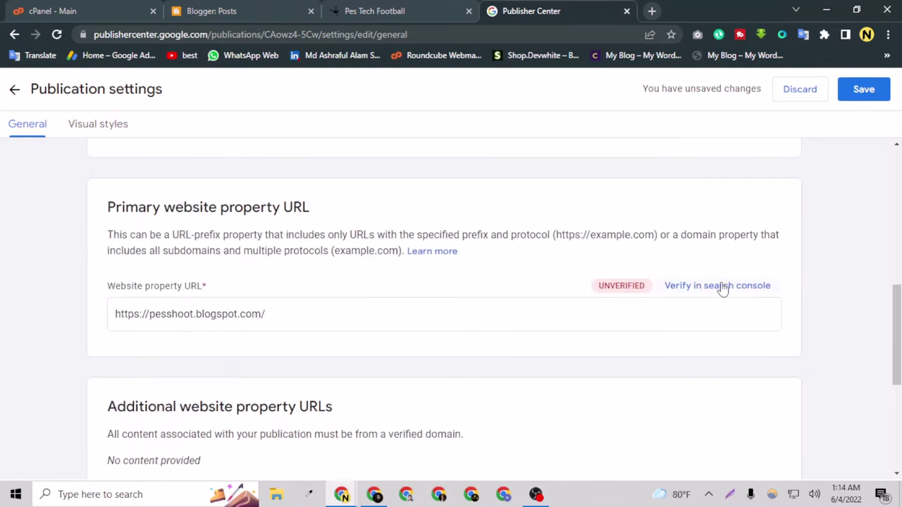
{"action": "left_click", "coordinate": [722, 287]}
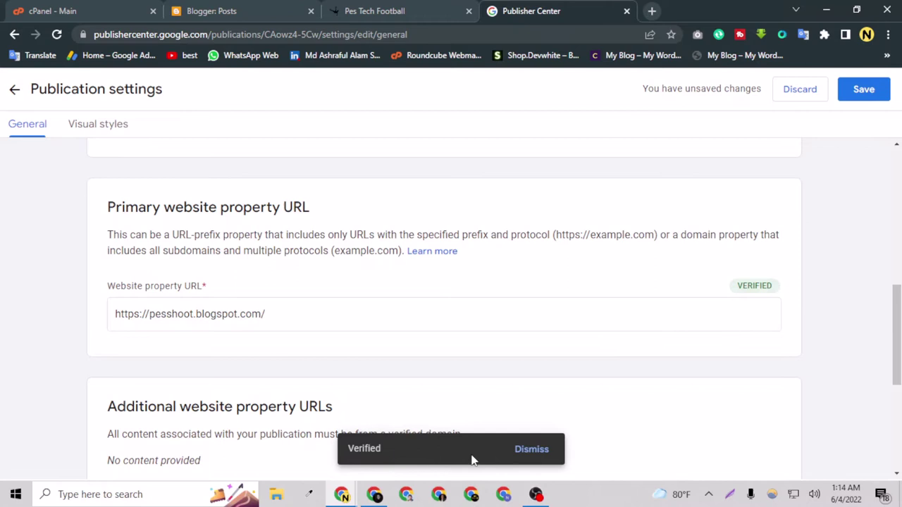
{"action": "left_click", "coordinate": [550, 458]}
{"action": "scroll", "coordinate": [286, 352], "scroll_direction": "down", "scroll_amount": 3}
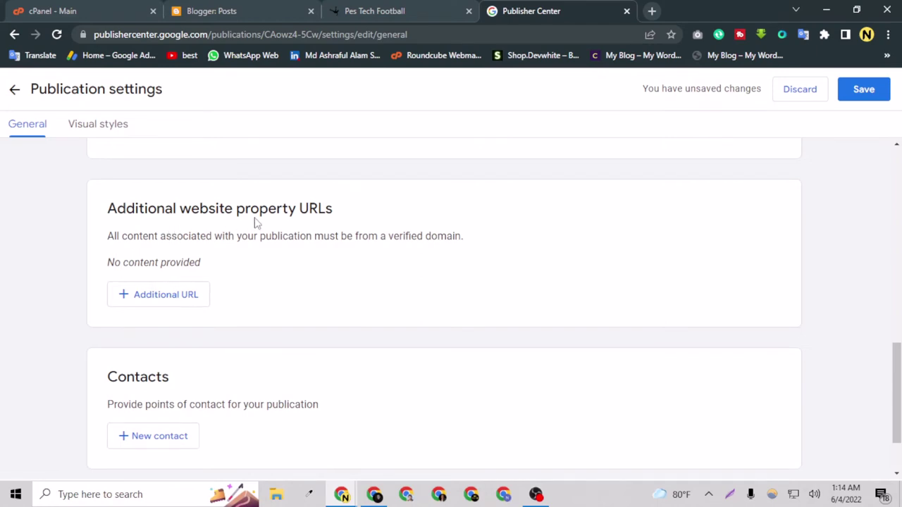
{"action": "left_click", "coordinate": [167, 300]}
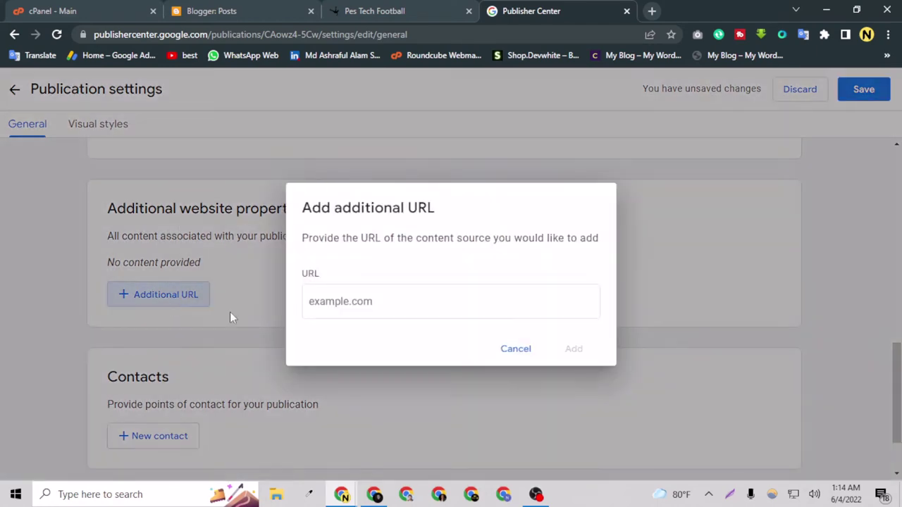
{"action": "left_click", "coordinate": [515, 348]}
{"action": "scroll", "coordinate": [191, 368], "scroll_direction": "down", "scroll_amount": 1}
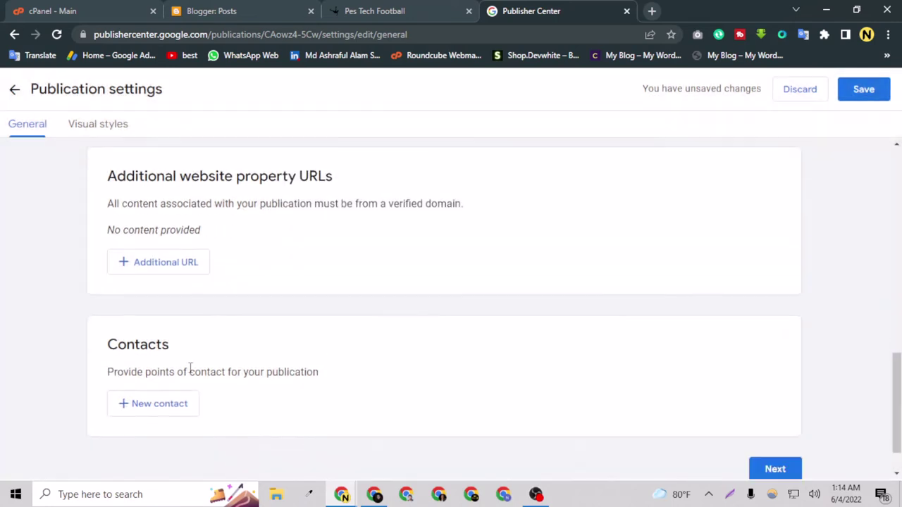
{"action": "scroll", "coordinate": [197, 364], "scroll_direction": "up", "scroll_amount": 1}
{"action": "left_click", "coordinate": [174, 277]}
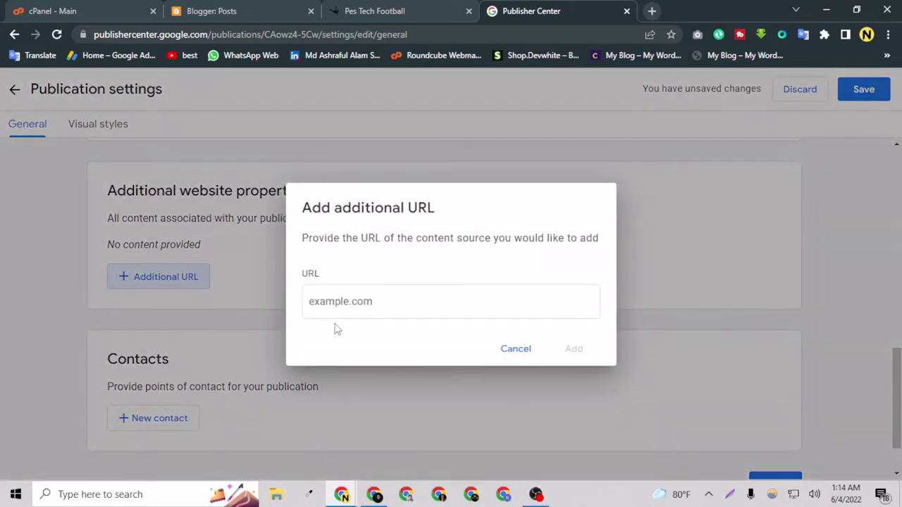
{"action": "left_click", "coordinate": [348, 305]}
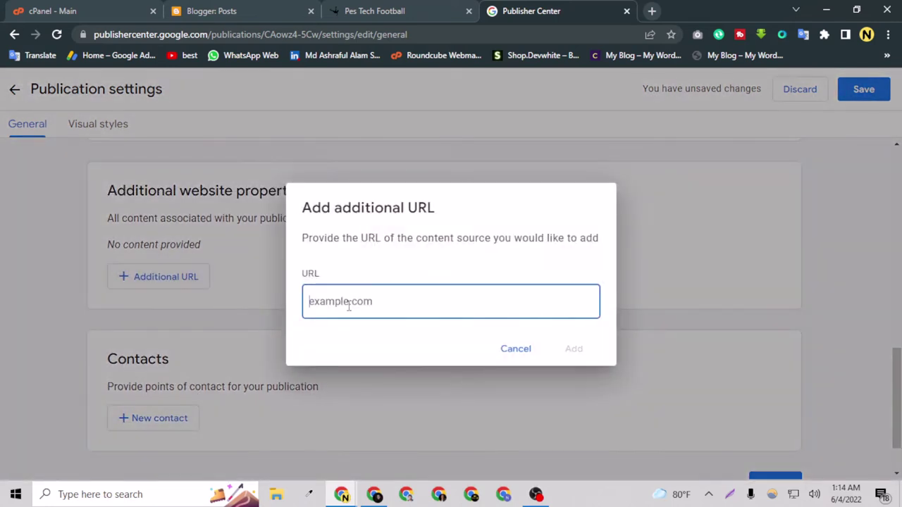
{"action": "left_click", "coordinate": [503, 350]}
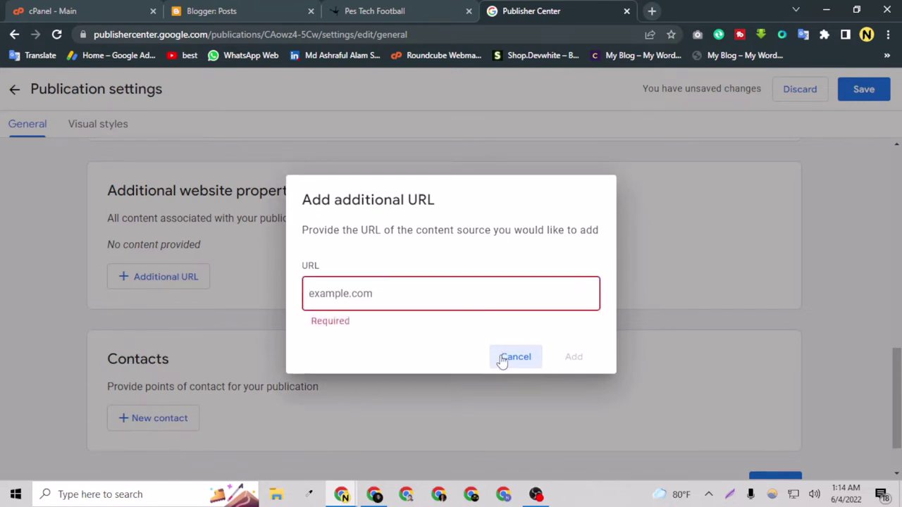
{"action": "left_click", "coordinate": [502, 357]}
{"action": "scroll", "coordinate": [207, 388], "scroll_direction": "down", "scroll_amount": 2}
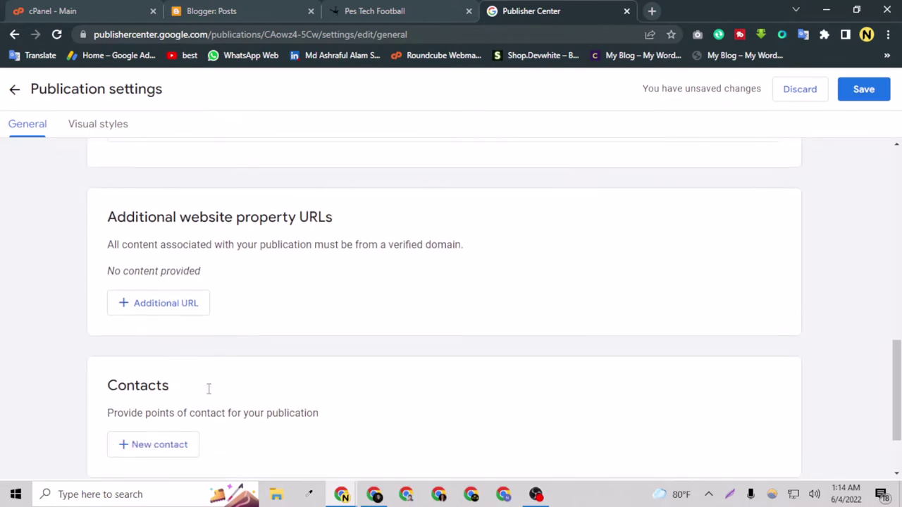
Step: Enter the contact's e-mail as a new contact with Technical issues and Product updates ticked
{"action": "left_click", "coordinate": [189, 356]}
{"action": "left_click", "coordinate": [396, 308]}
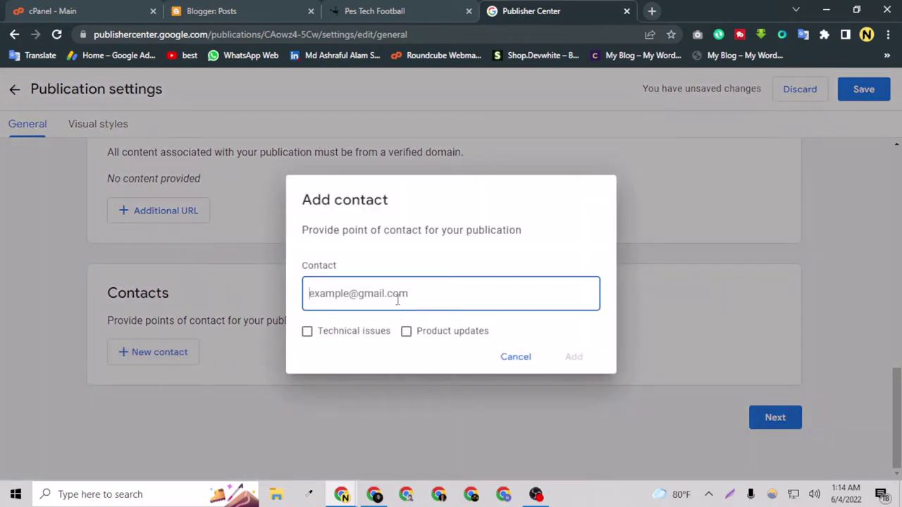
{"action": "key", "text": "super+v"}
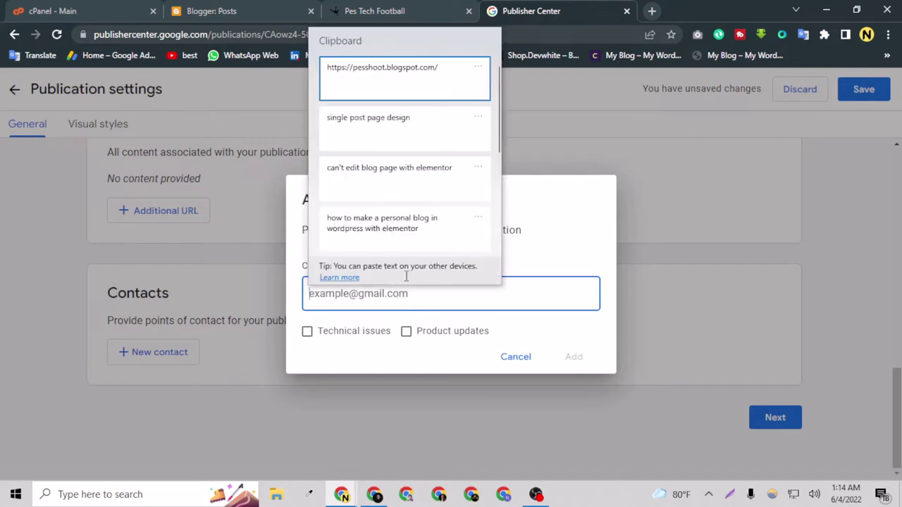
{"action": "left_click", "coordinate": [509, 307]}
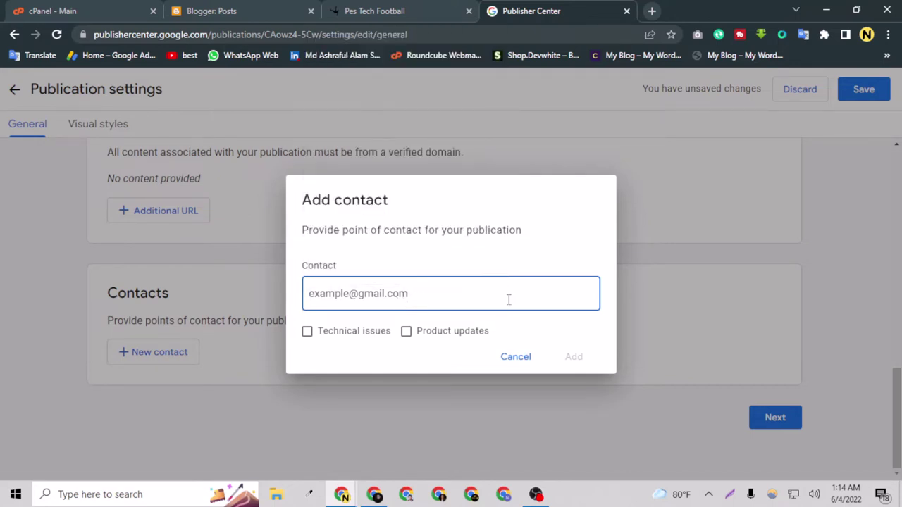
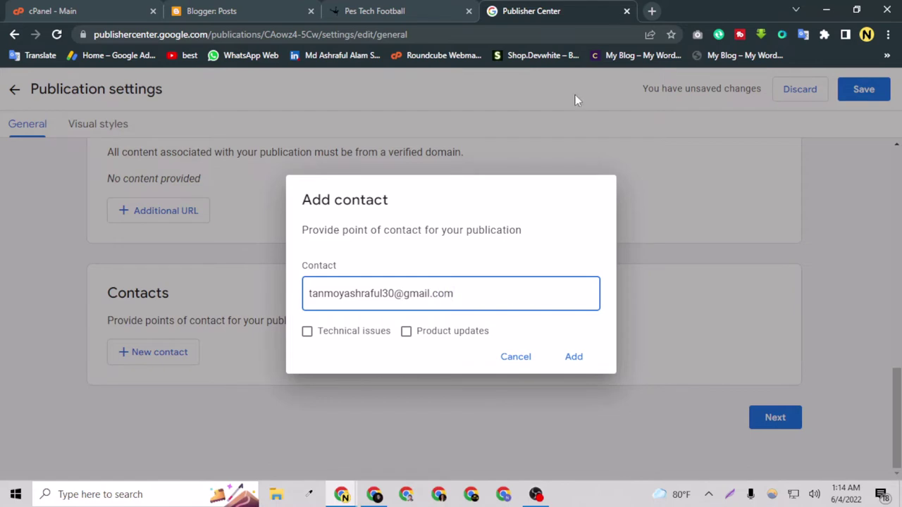
{"action": "left_click", "coordinate": [307, 331]}
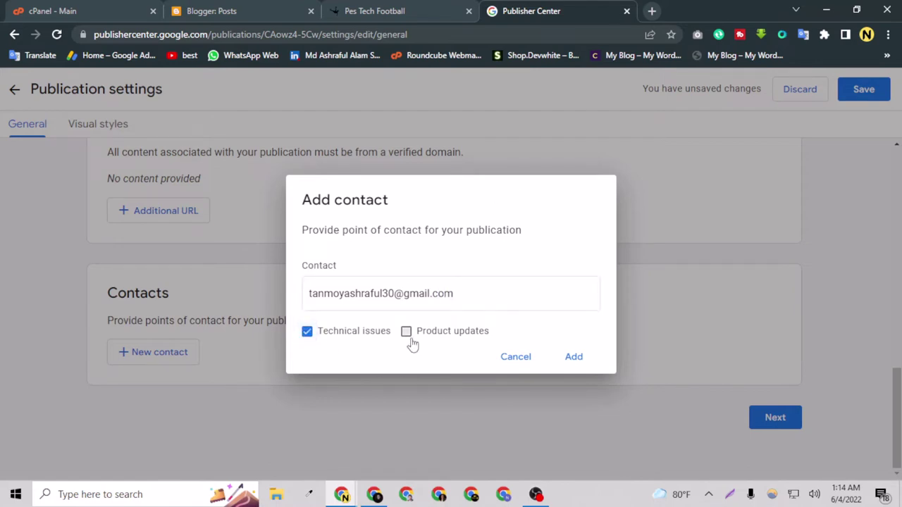
{"action": "left_click", "coordinate": [406, 331]}
{"action": "left_click", "coordinate": [572, 358]}
Step: Proceed with Next from the general settings to the Visual styles page
{"action": "scroll", "coordinate": [423, 343], "scroll_direction": "down", "scroll_amount": 2}
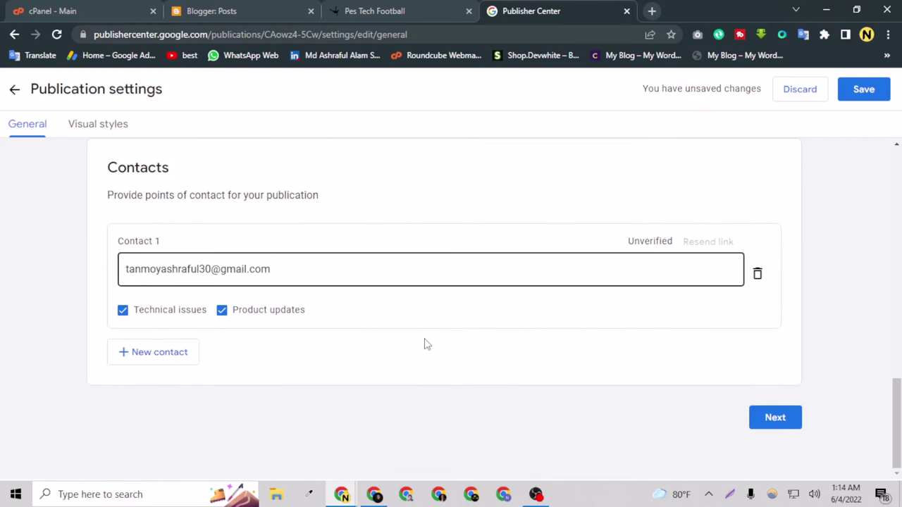
{"action": "scroll", "coordinate": [423, 343], "scroll_direction": "up", "scroll_amount": 2}
{"action": "scroll", "coordinate": [435, 278], "scroll_direction": "up", "scroll_amount": 3}
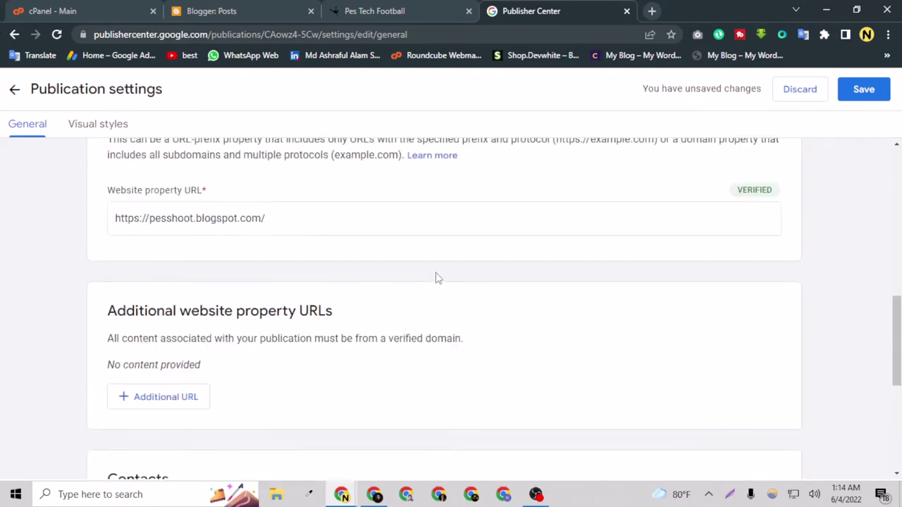
{"action": "scroll", "coordinate": [691, 260], "scroll_direction": "down", "scroll_amount": 5}
{"action": "left_click", "coordinate": [774, 418]}
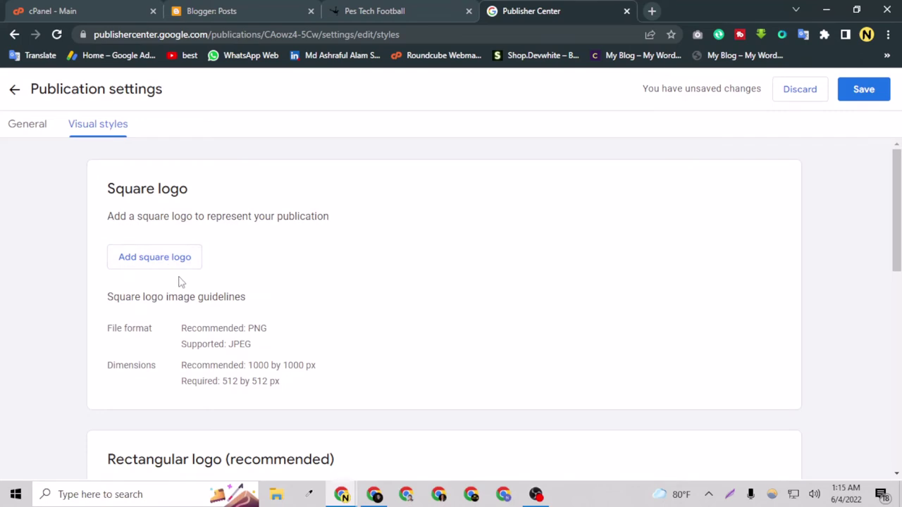
{"action": "scroll", "coordinate": [182, 293], "scroll_direction": "down", "scroll_amount": 3}
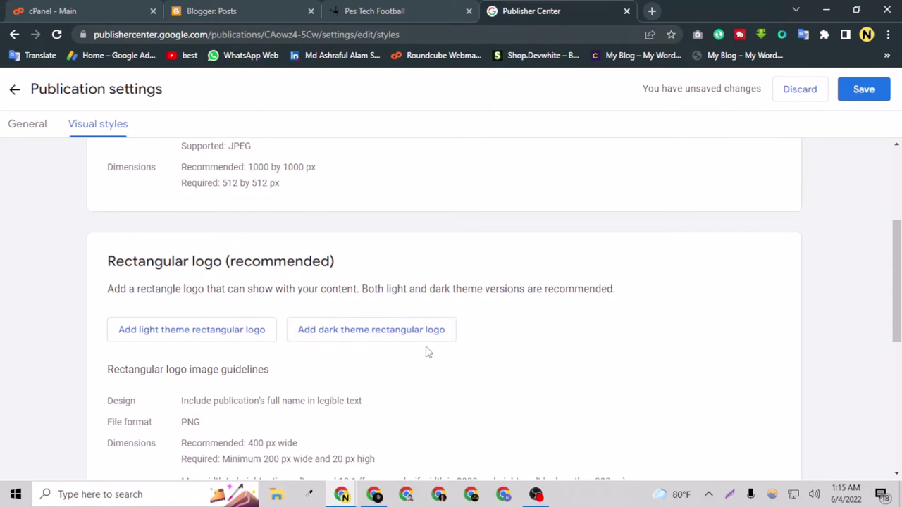
{"action": "scroll", "coordinate": [148, 310], "scroll_direction": "up", "scroll_amount": 3}
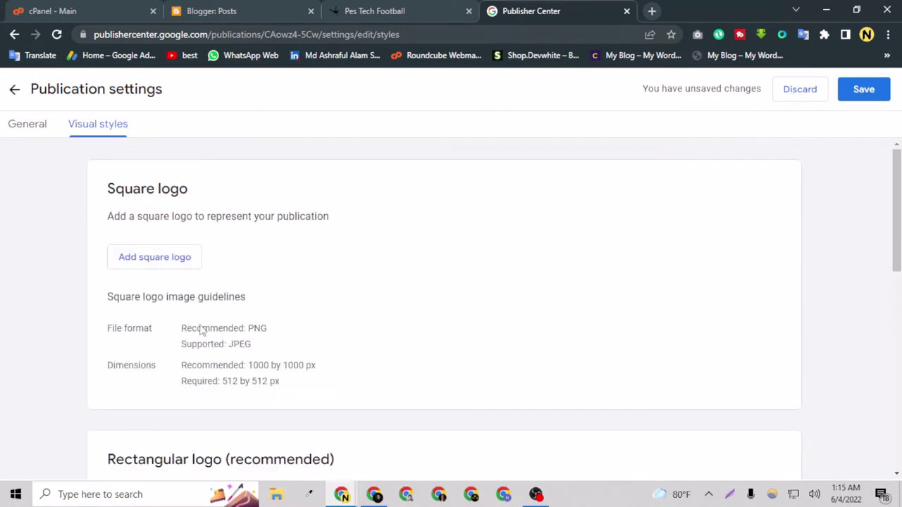
Step: Upload Pes Tech Football (4).png from Downloads as the square logo
{"action": "left_click", "coordinate": [172, 268]}
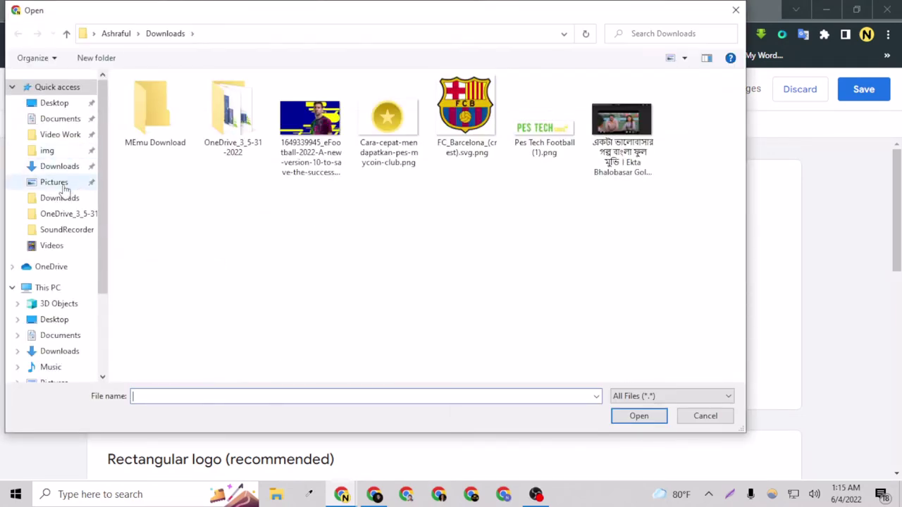
{"action": "left_click", "coordinate": [62, 168]}
{"action": "left_click", "coordinate": [230, 132]}
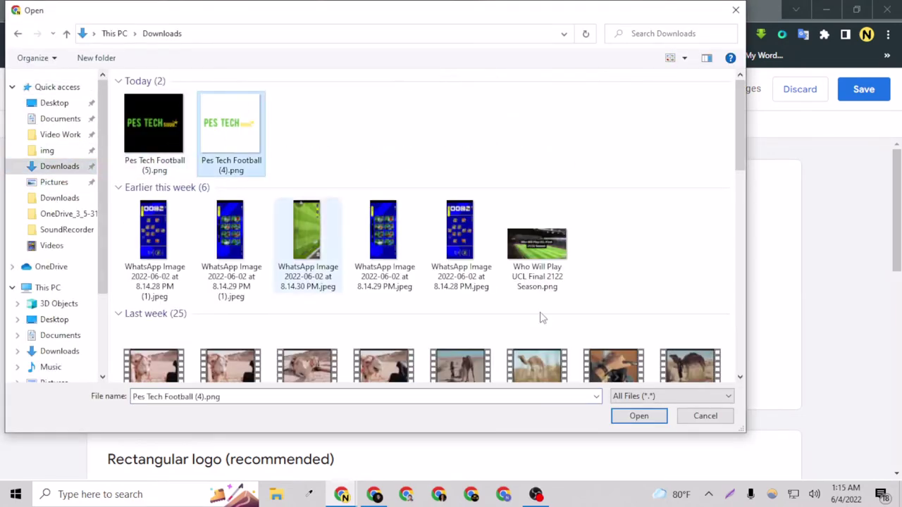
{"action": "left_click", "coordinate": [646, 425]}
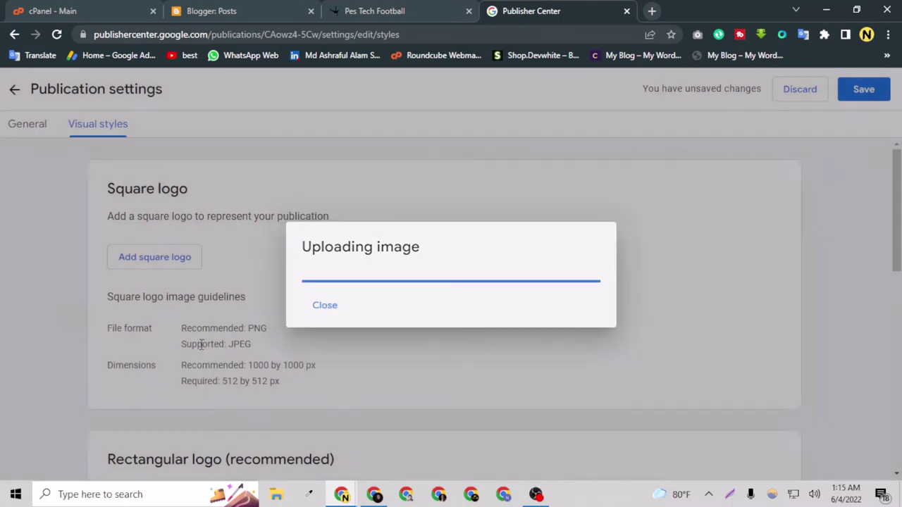
Step: Upload the same Pes Tech Football (4).png as the light-theme rectangular logo
{"action": "scroll", "coordinate": [201, 352], "scroll_direction": "down", "scroll_amount": 5}
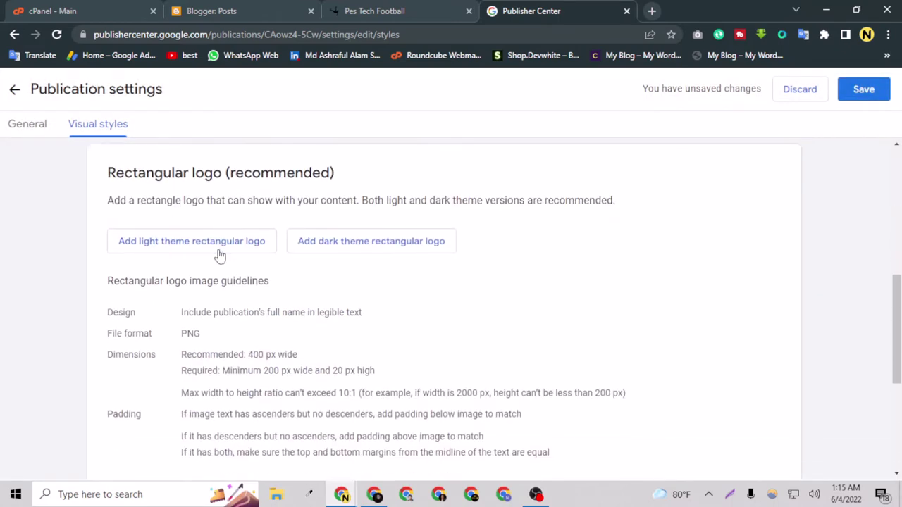
{"action": "left_click", "coordinate": [219, 254]}
{"action": "left_click", "coordinate": [212, 145]}
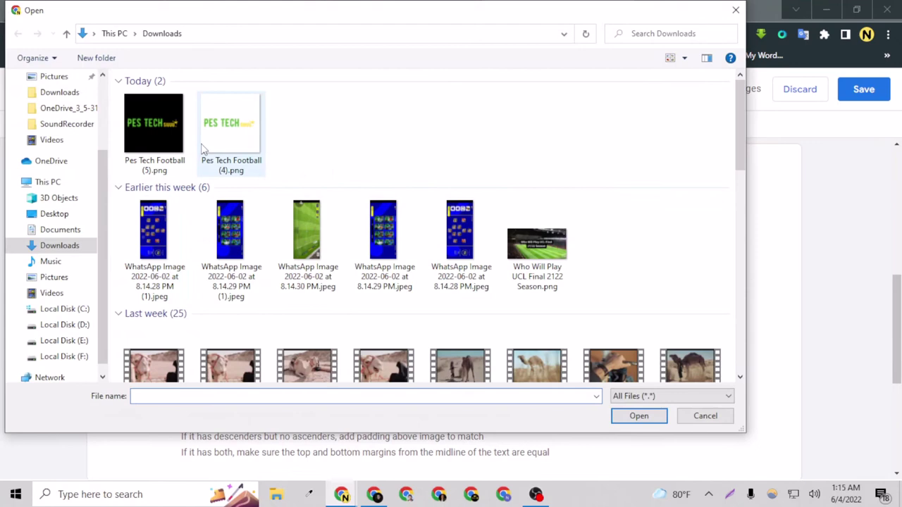
{"action": "left_click", "coordinate": [658, 420]}
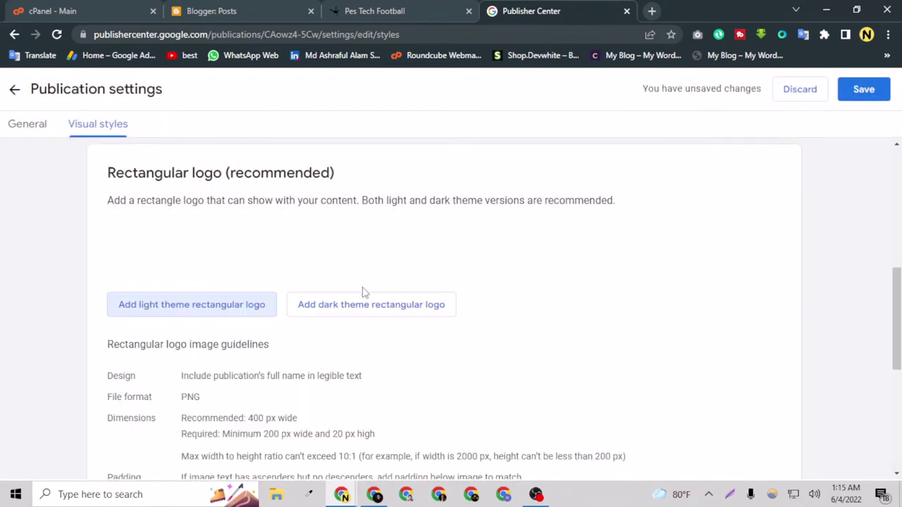
Step: Upload Pes Tech Football (5).png as the dark-theme rectangular logo
{"action": "left_click", "coordinate": [362, 303]}
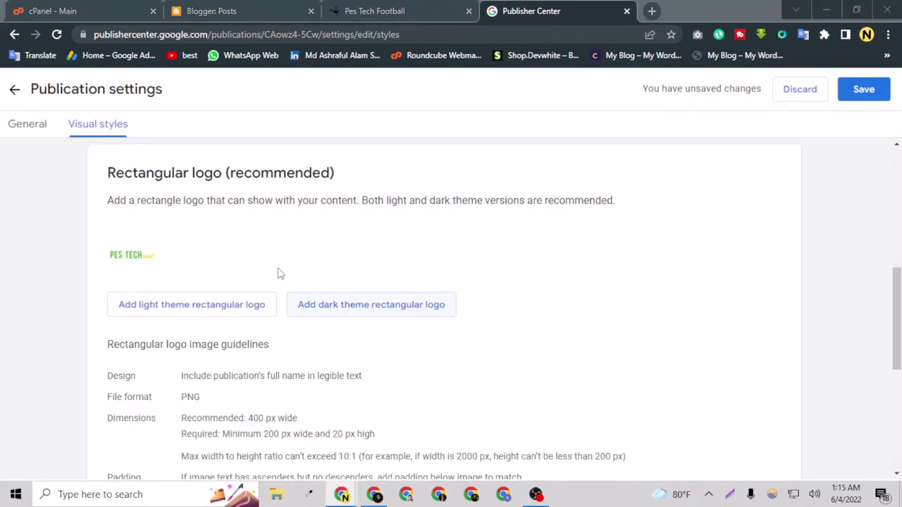
{"action": "left_click", "coordinate": [155, 127]}
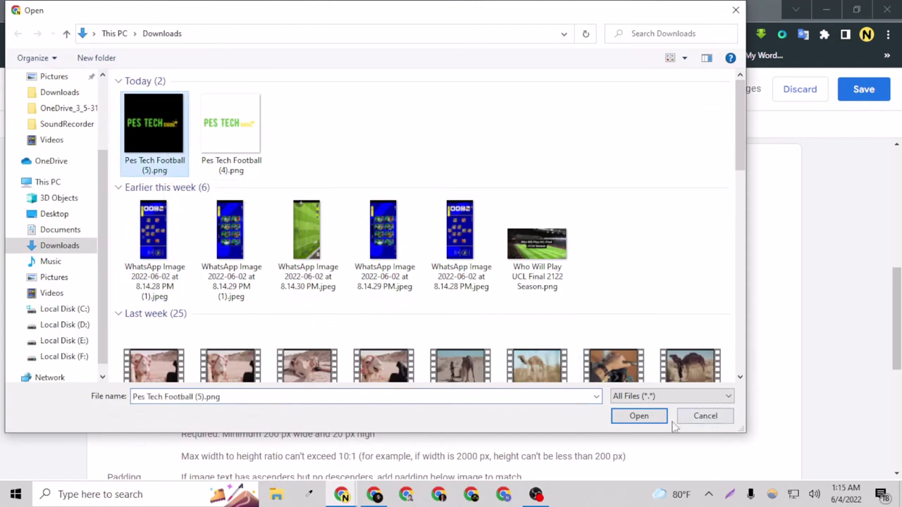
{"action": "left_click", "coordinate": [644, 415]}
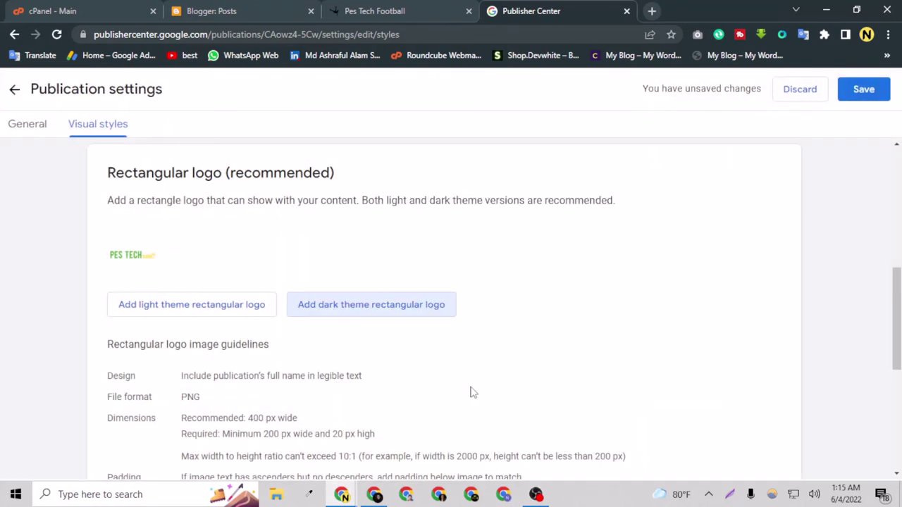
Step: Save the visual style settings and switch to the General settings tab
{"action": "scroll", "coordinate": [451, 391], "scroll_direction": "down", "scroll_amount": 5}
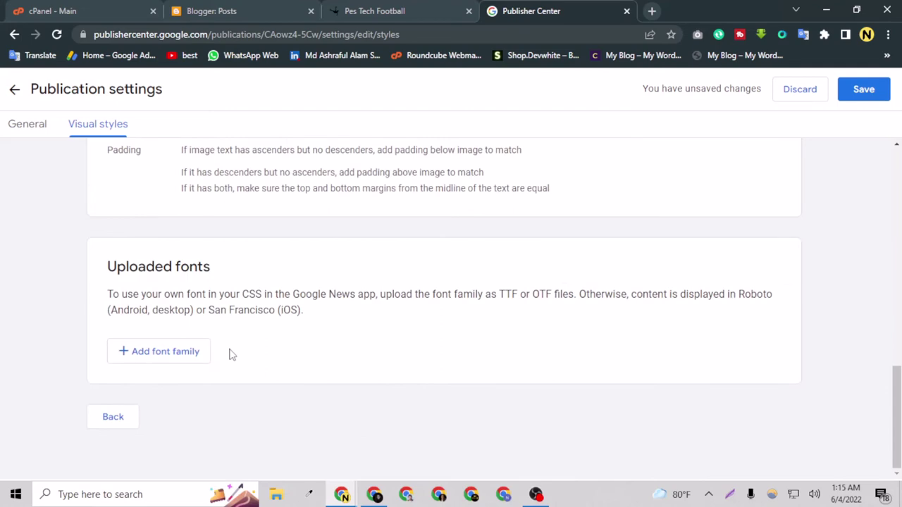
{"action": "scroll", "coordinate": [217, 364], "scroll_direction": "up", "scroll_amount": 2}
{"action": "scroll", "coordinate": [197, 373], "scroll_direction": "down", "scroll_amount": 2}
{"action": "scroll", "coordinate": [179, 363], "scroll_direction": "up", "scroll_amount": 4}
{"action": "scroll", "coordinate": [221, 371], "scroll_direction": "up", "scroll_amount": 7}
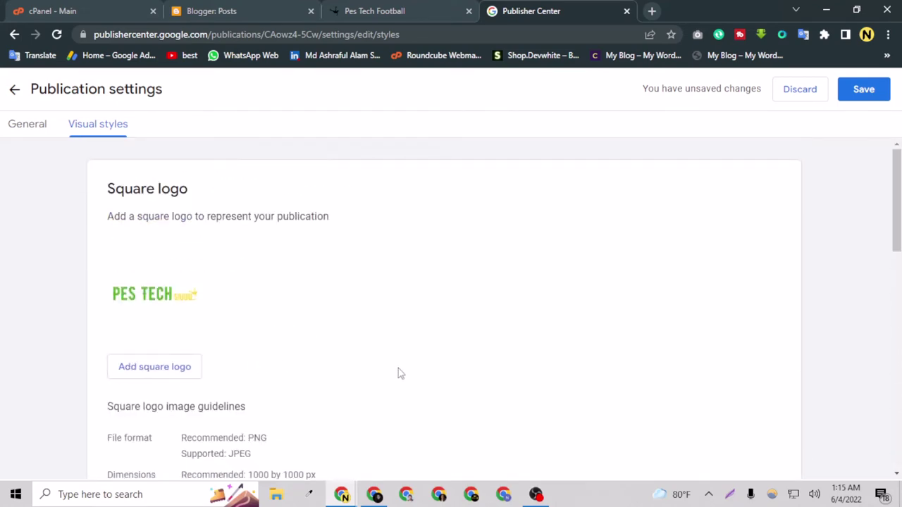
{"action": "scroll", "coordinate": [603, 237], "scroll_direction": "down", "scroll_amount": 10}
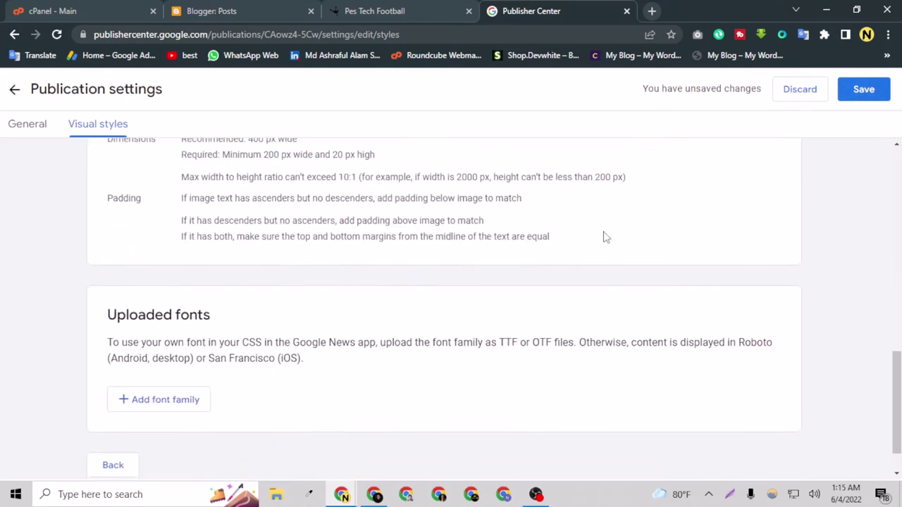
{"action": "left_click", "coordinate": [861, 90]}
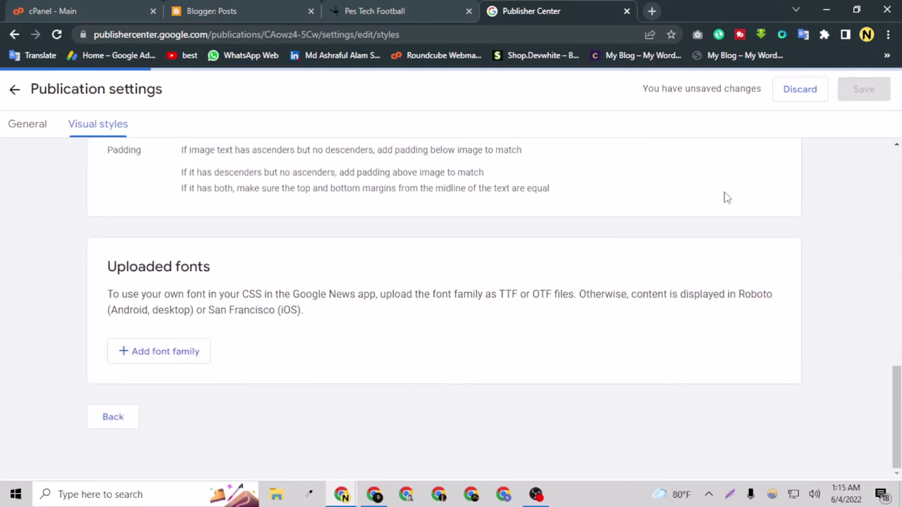
{"action": "scroll", "coordinate": [326, 312], "scroll_direction": "up", "scroll_amount": 5}
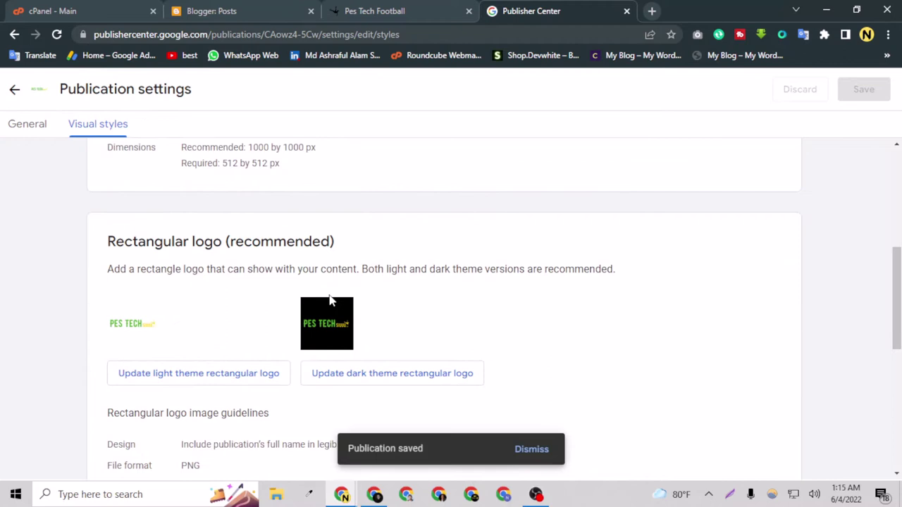
{"action": "scroll", "coordinate": [345, 325], "scroll_direction": "up", "scroll_amount": 5}
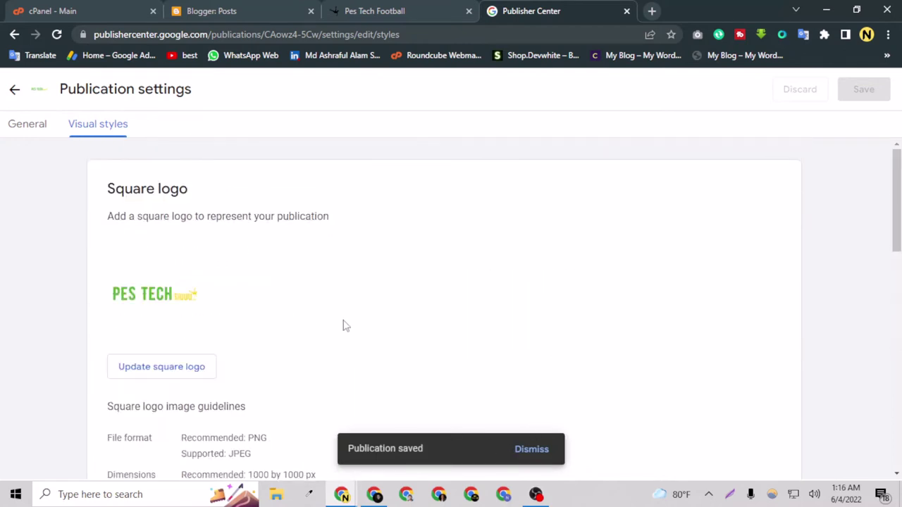
{"action": "left_click", "coordinate": [26, 134]}
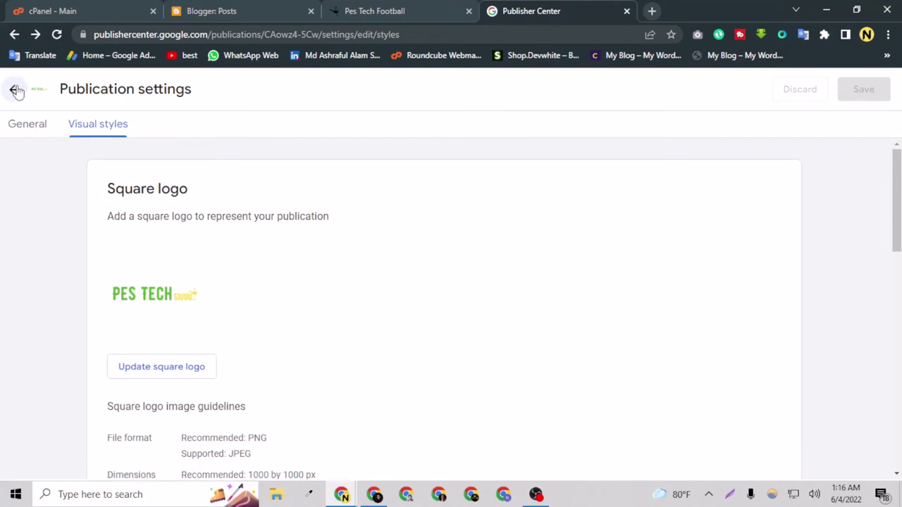
Step: Return to Publisher Center home and open Pes Tech Football's Google News setup
{"action": "scroll", "coordinate": [46, 140], "scroll_direction": "down", "scroll_amount": 5}
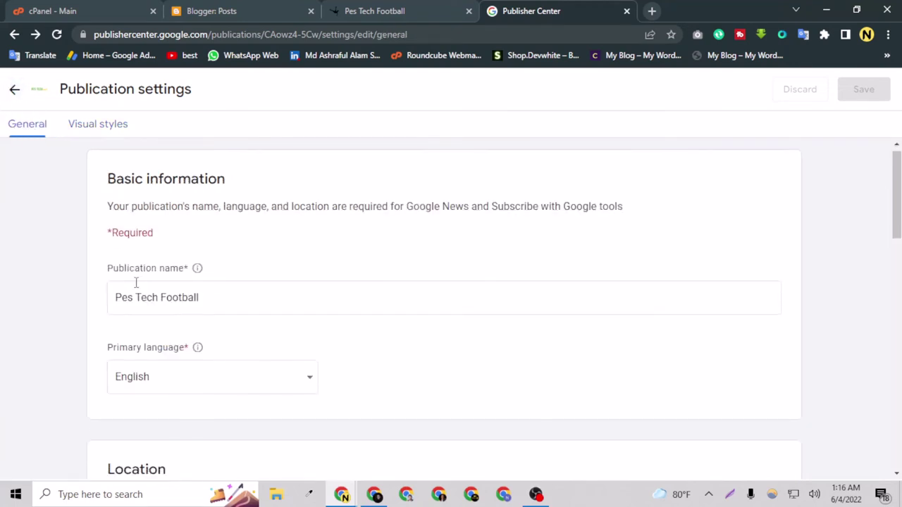
{"action": "left_click", "coordinate": [16, 90]}
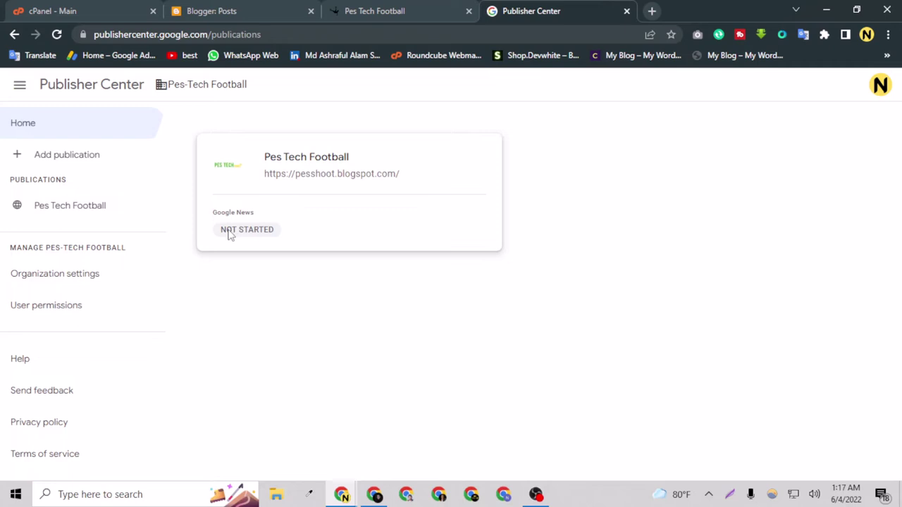
{"action": "left_click", "coordinate": [274, 206]}
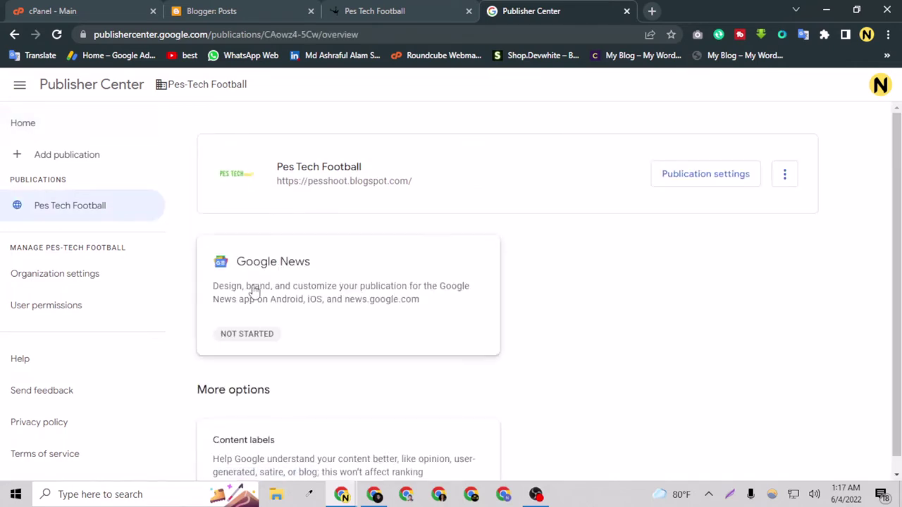
{"action": "left_click", "coordinate": [254, 290]}
{"action": "scroll", "coordinate": [360, 308], "scroll_direction": "down", "scroll_amount": 2}
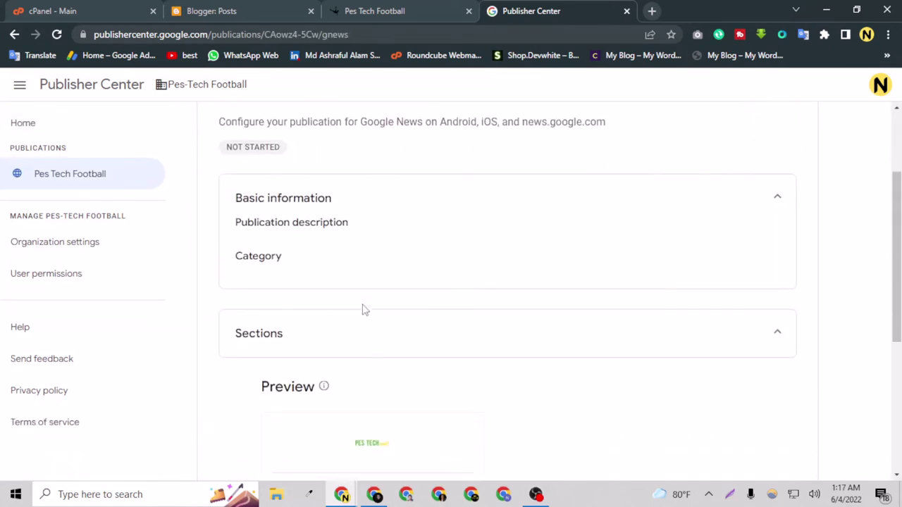
{"action": "scroll", "coordinate": [282, 240], "scroll_direction": "down", "scroll_amount": 1}
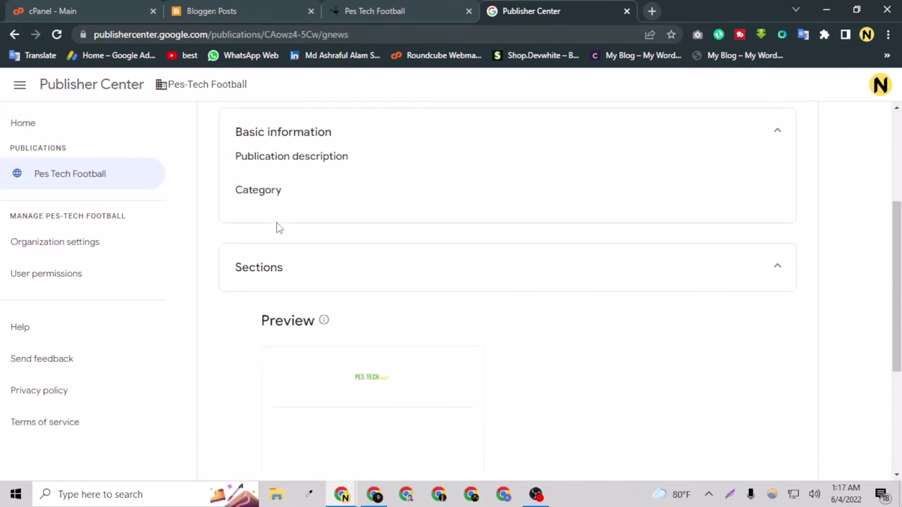
{"action": "left_click", "coordinate": [770, 139]}
{"action": "left_click", "coordinate": [770, 139]}
{"action": "left_click", "coordinate": [672, 272]}
Step: Start adding content by choosing a new Feed section
{"action": "scroll", "coordinate": [476, 347], "scroll_direction": "down", "scroll_amount": 3}
{"action": "scroll", "coordinate": [475, 347], "scroll_direction": "down", "scroll_amount": 1}
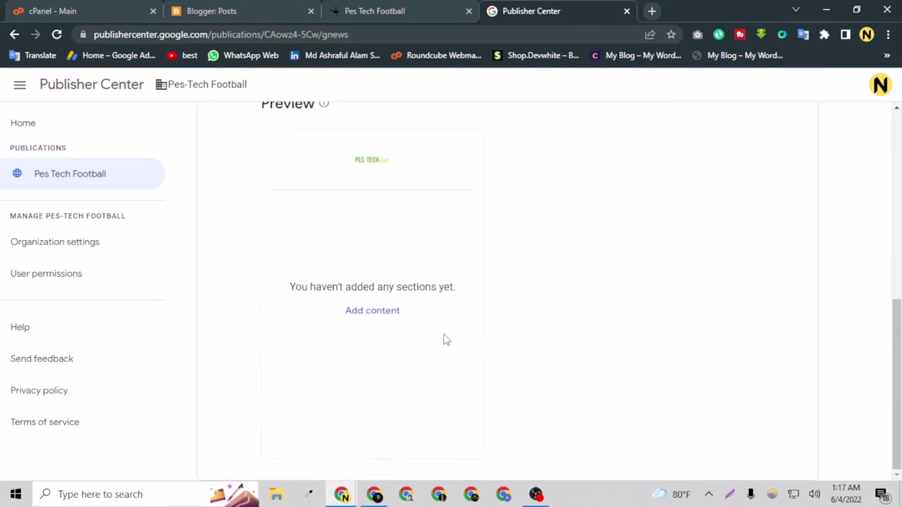
{"action": "left_click", "coordinate": [371, 311]}
{"action": "scroll", "coordinate": [240, 336], "scroll_direction": "down", "scroll_amount": 2}
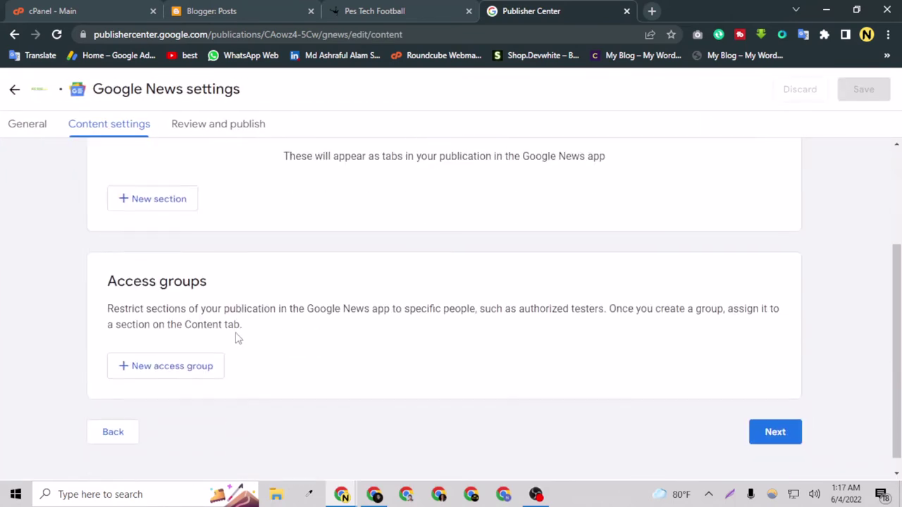
{"action": "scroll", "coordinate": [238, 338], "scroll_direction": "up", "scroll_amount": 3}
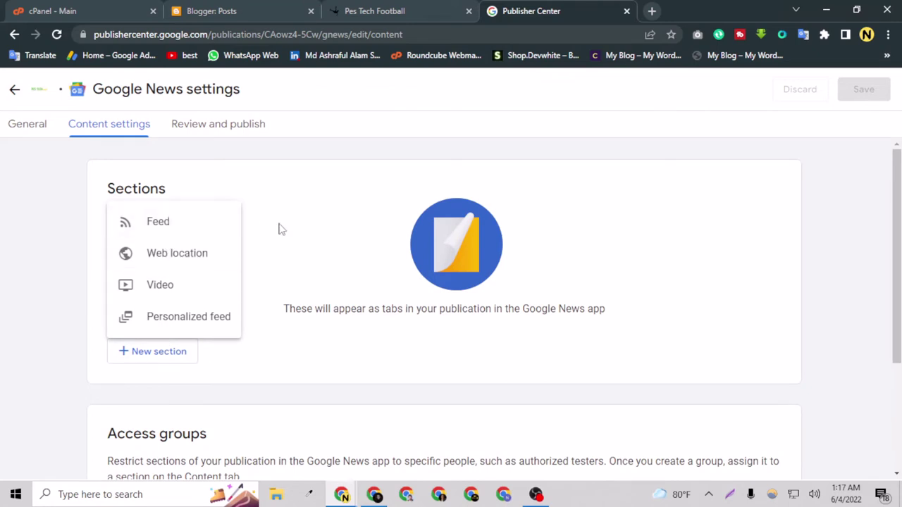
{"action": "left_click", "coordinate": [28, 310]}
{"action": "scroll", "coordinate": [140, 207], "scroll_direction": "down", "scroll_amount": 2}
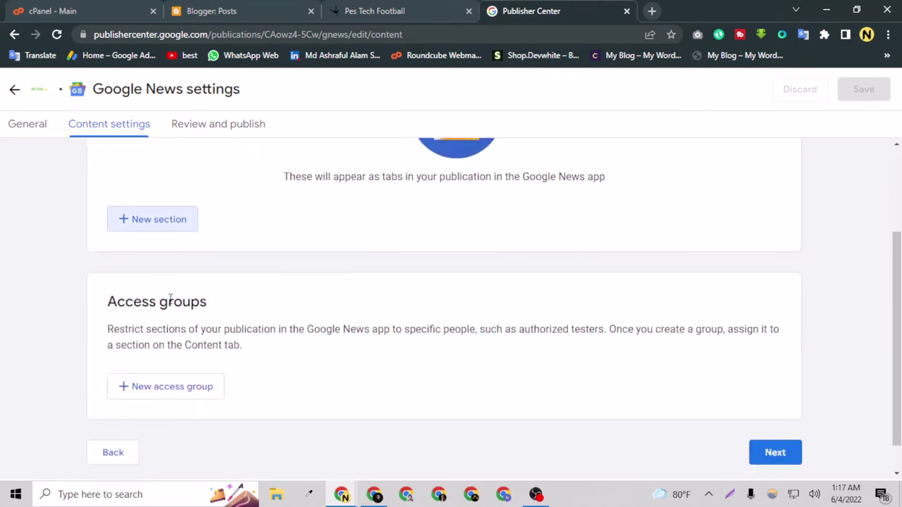
{"action": "scroll", "coordinate": [159, 317], "scroll_direction": "up", "scroll_amount": 2}
{"action": "left_click", "coordinate": [162, 351]}
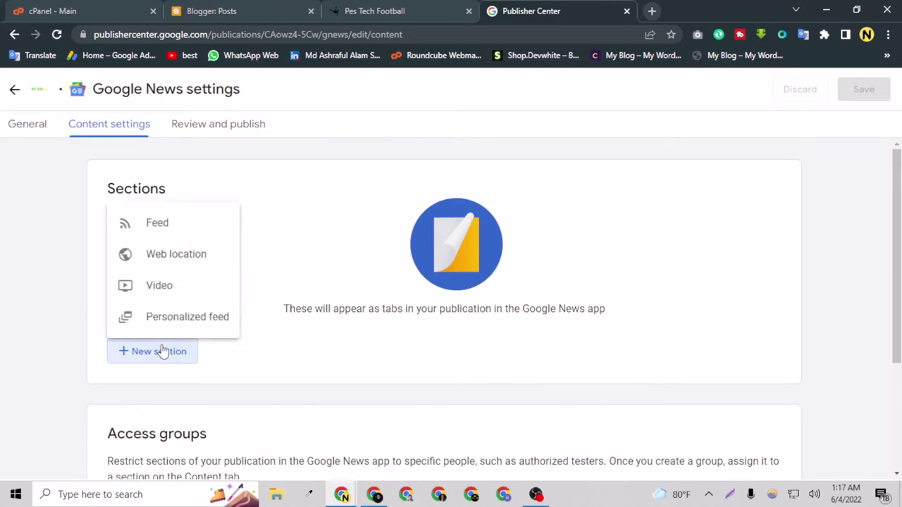
{"action": "left_click", "coordinate": [169, 223]}
Step: Open the HTML page source of the pesshoot.blogspot.com blog
{"action": "left_click", "coordinate": [442, 8]}
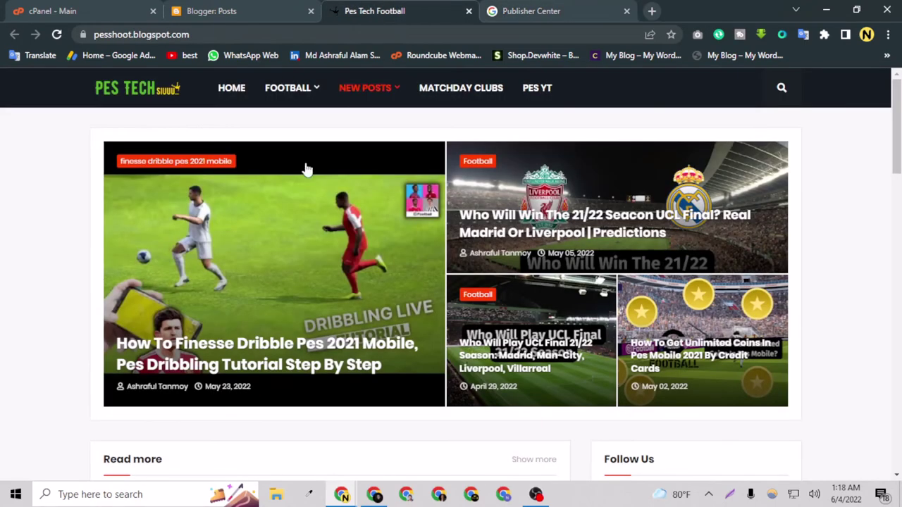
{"action": "right_click", "coordinate": [22, 238]}
{"action": "left_click", "coordinate": [4, 281]}
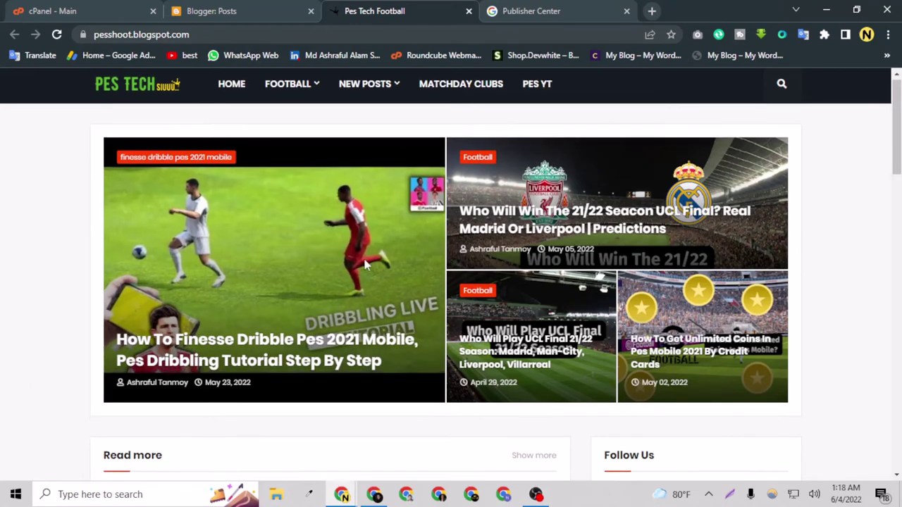
{"action": "scroll", "coordinate": [358, 282], "scroll_direction": "down", "scroll_amount": 15}
{"action": "scroll", "coordinate": [366, 336], "scroll_direction": "down", "scroll_amount": 3}
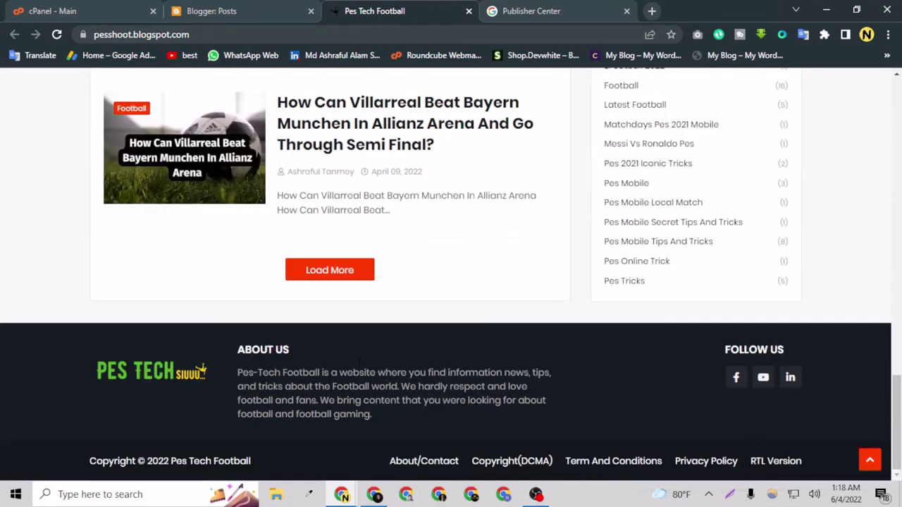
{"action": "scroll", "coordinate": [358, 361], "scroll_direction": "up", "scroll_amount": 20}
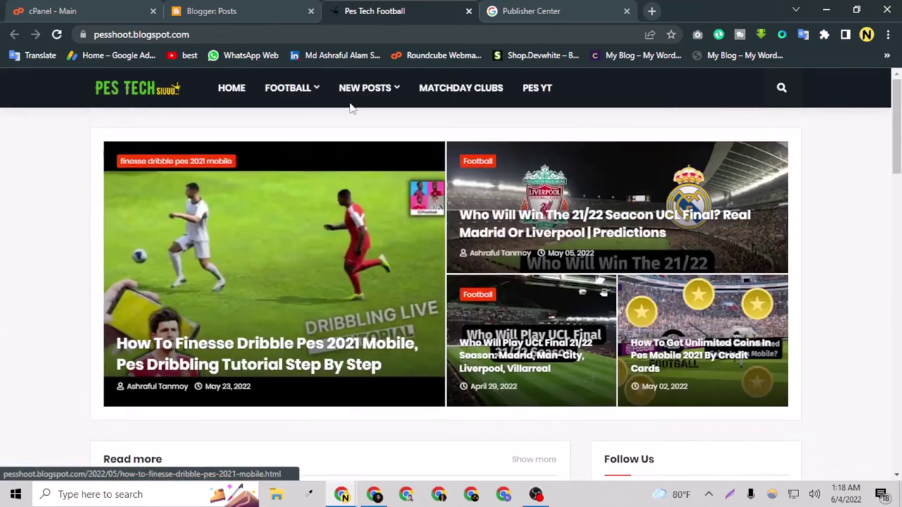
{"action": "mouse_move", "coordinate": [301, 94]}
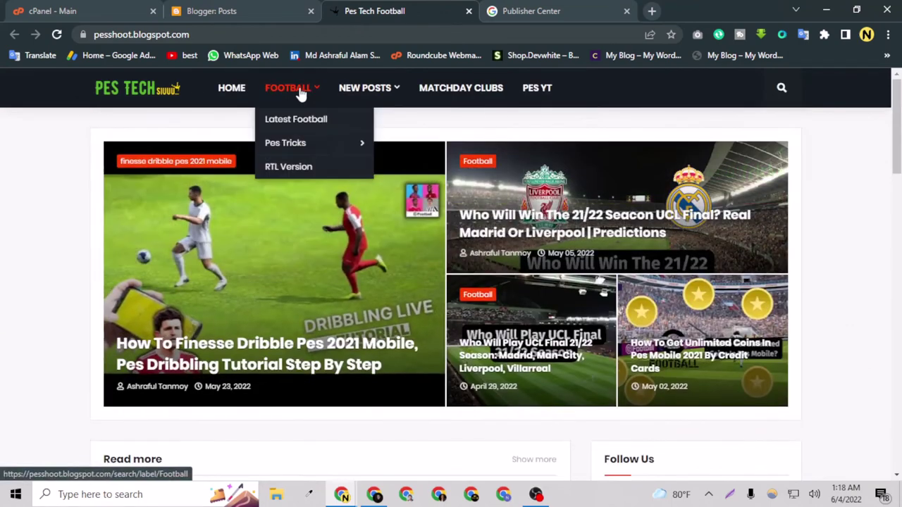
{"action": "right_click", "coordinate": [23, 237]}
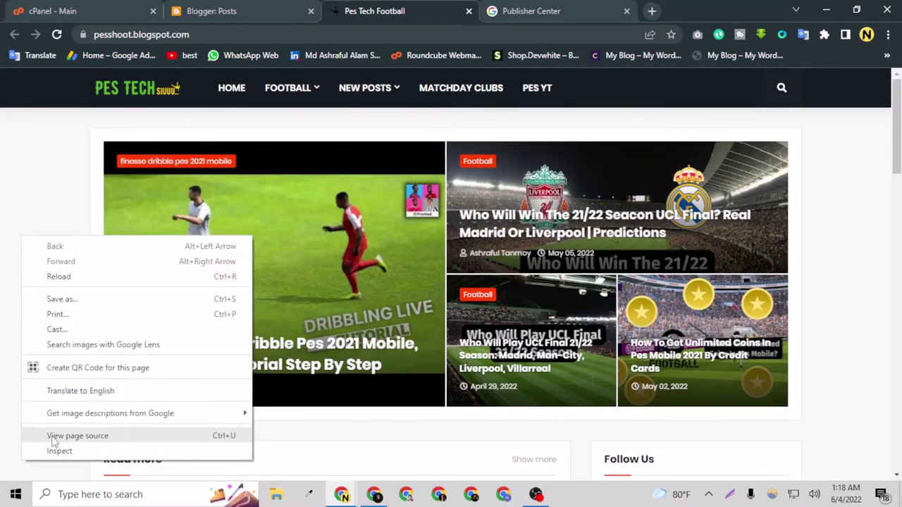
{"action": "left_click", "coordinate": [77, 436]}
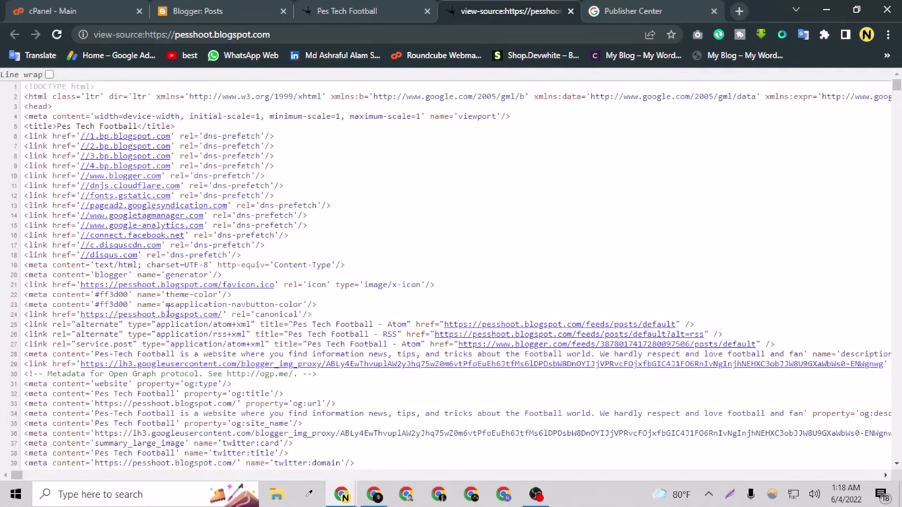
Step: Search the page source to locate the blog's RSS feed link
{"action": "right_click", "coordinate": [496, 164]}
{"action": "left_click", "coordinate": [470, 207]}
{"action": "key", "text": "ctrl+f"}
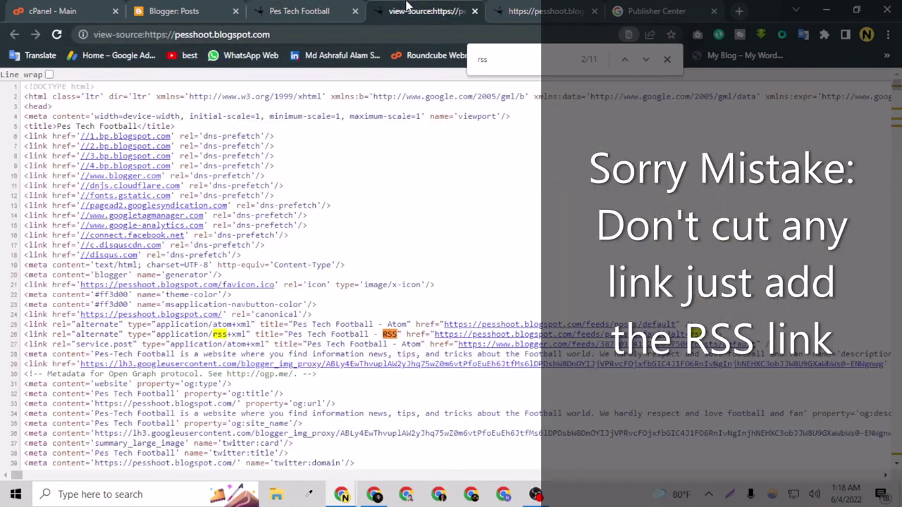
{"action": "left_click", "coordinate": [620, 10]}
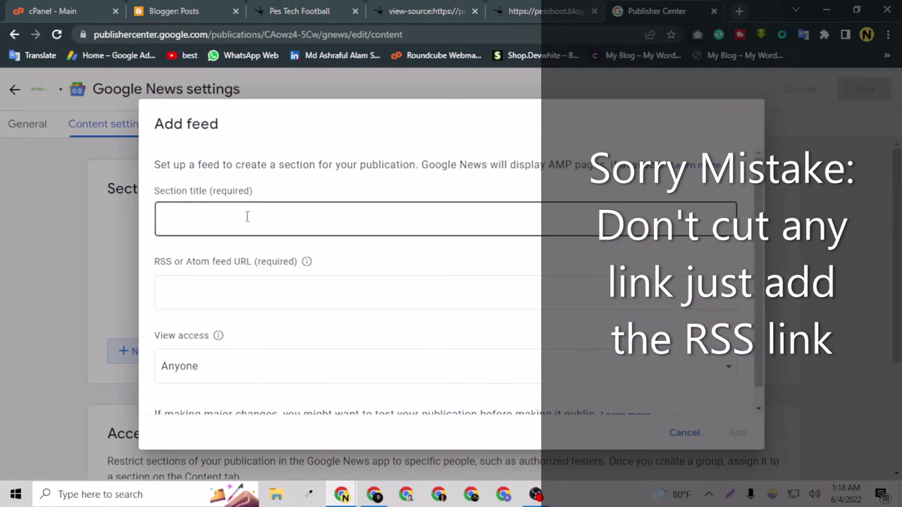
{"action": "left_click", "coordinate": [249, 297]}
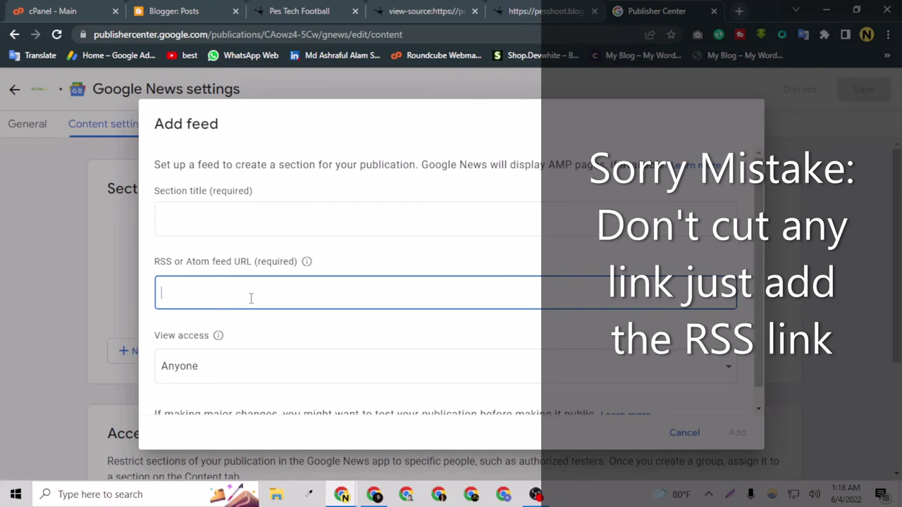
{"action": "type", "text": "https://pesshoot.blogspot.com/feeds/posts/default"}
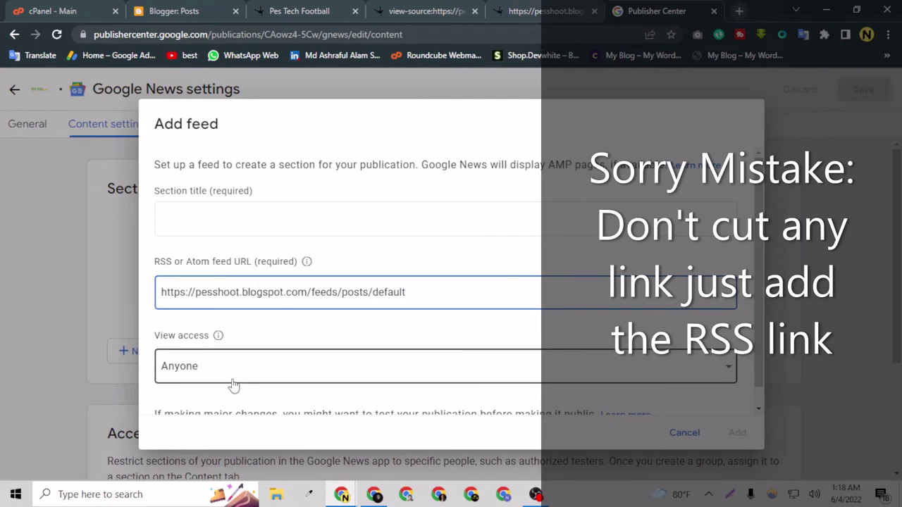
{"action": "scroll", "coordinate": [236, 352], "scroll_direction": "down", "scroll_amount": 1}
Step: Title the feed section 'All Posts', add it, and continue to Review and publish
{"action": "left_click", "coordinate": [204, 214]}
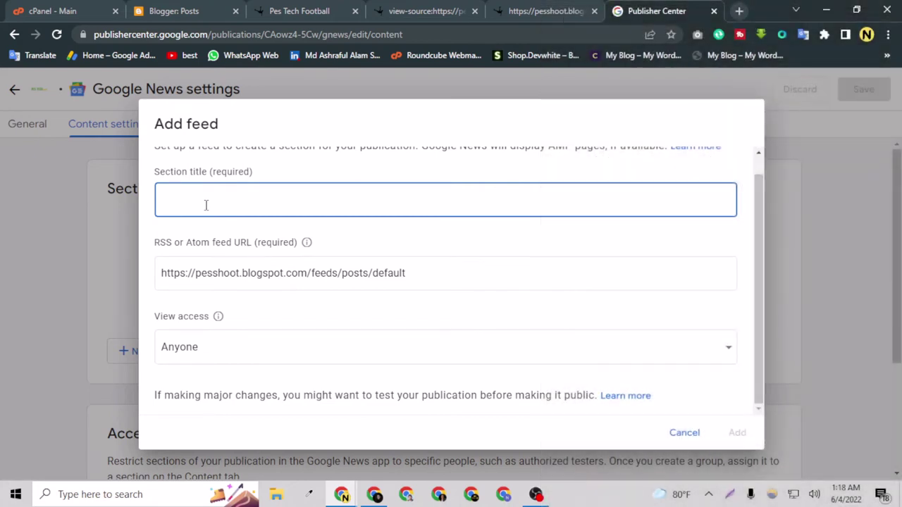
{"action": "type", "text": "All Posts"}
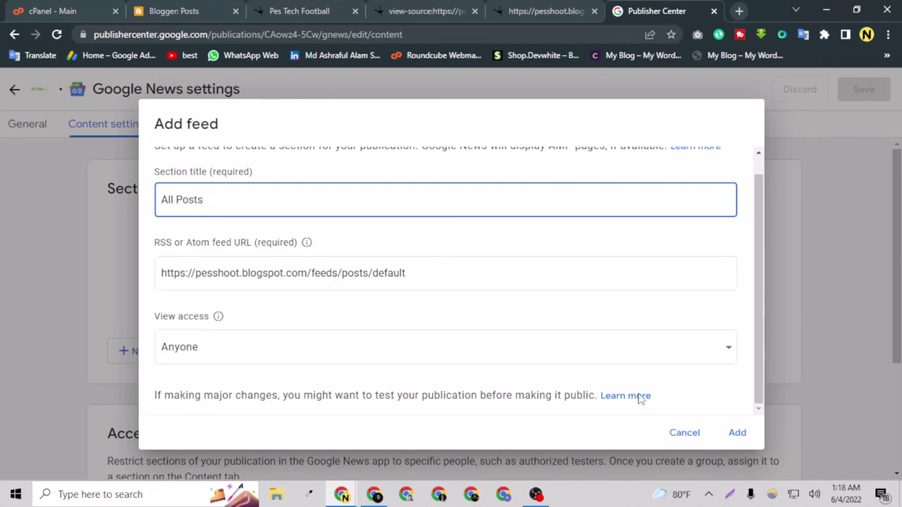
{"action": "left_click", "coordinate": [737, 432]}
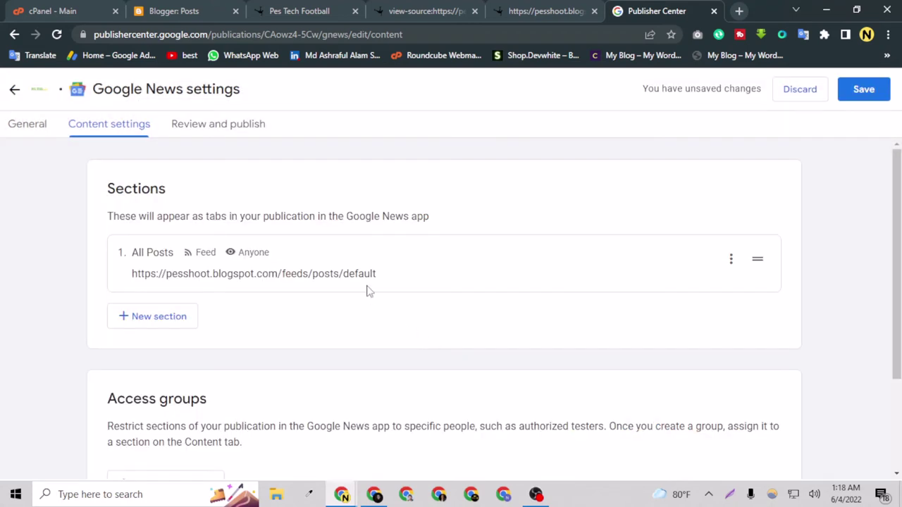
{"action": "scroll", "coordinate": [367, 291], "scroll_direction": "down", "scroll_amount": 2}
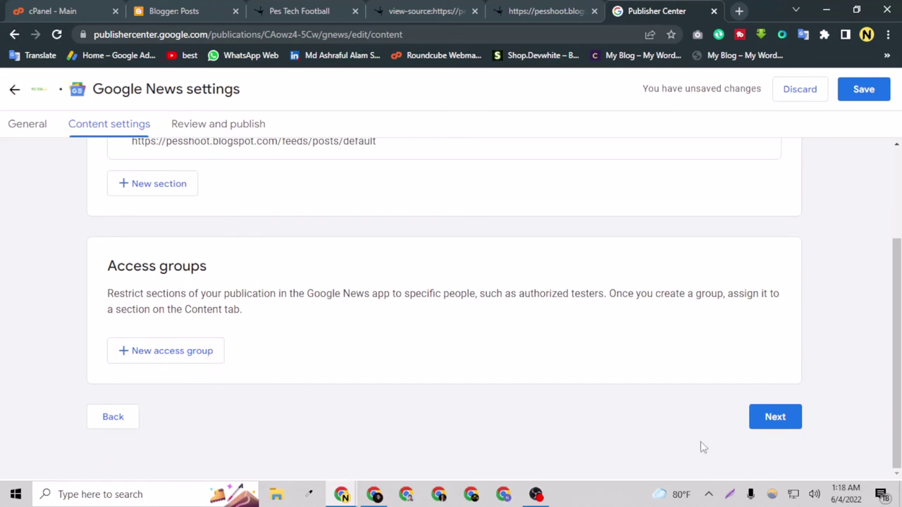
{"action": "left_click", "coordinate": [787, 431]}
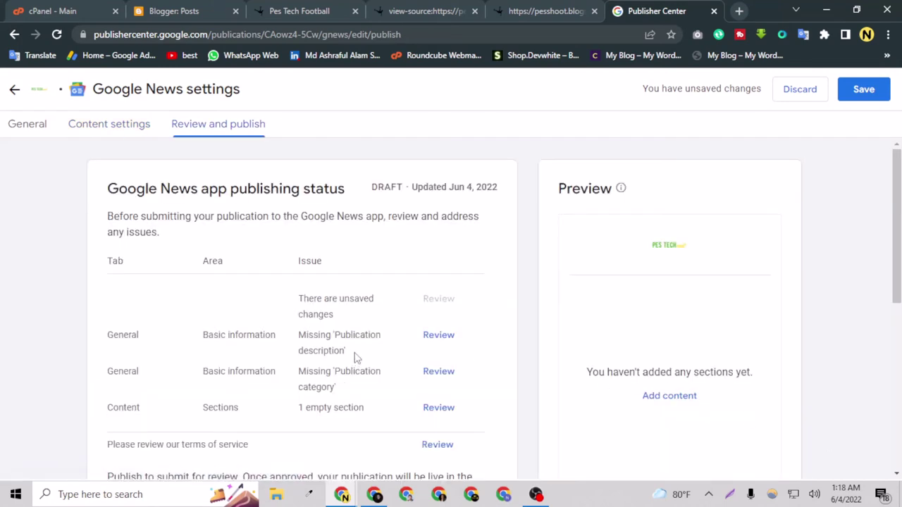
Step: Follow the missing Publication description issue to the empty description field on the General tab
{"action": "scroll", "coordinate": [356, 357], "scroll_direction": "down", "scroll_amount": 1}
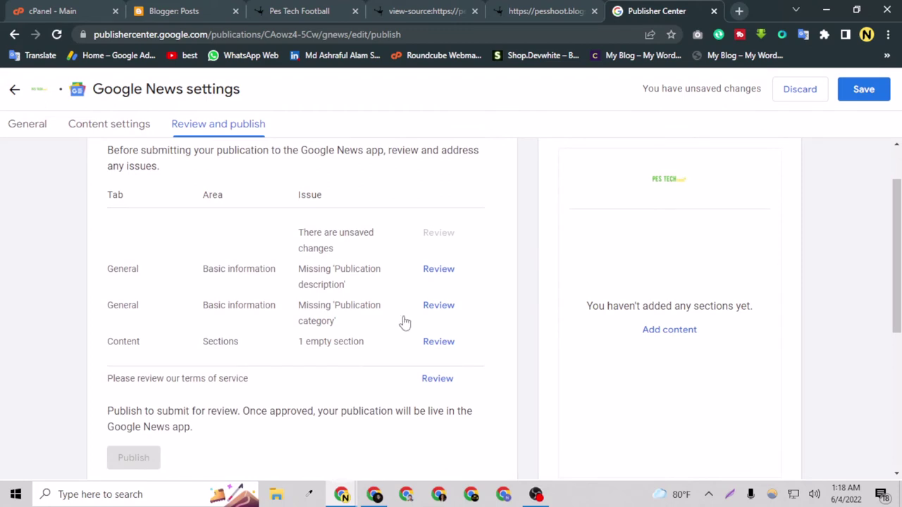
{"action": "scroll", "coordinate": [392, 317], "scroll_direction": "down", "scroll_amount": 3}
{"action": "scroll", "coordinate": [392, 317], "scroll_direction": "up", "scroll_amount": 3}
{"action": "scroll", "coordinate": [392, 317], "scroll_direction": "up", "scroll_amount": 1}
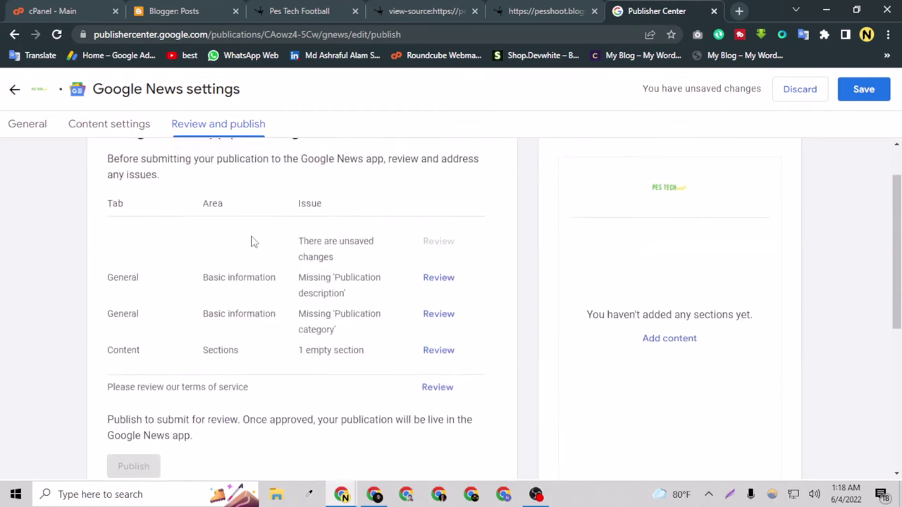
{"action": "scroll", "coordinate": [365, 382], "scroll_direction": "down", "scroll_amount": 2}
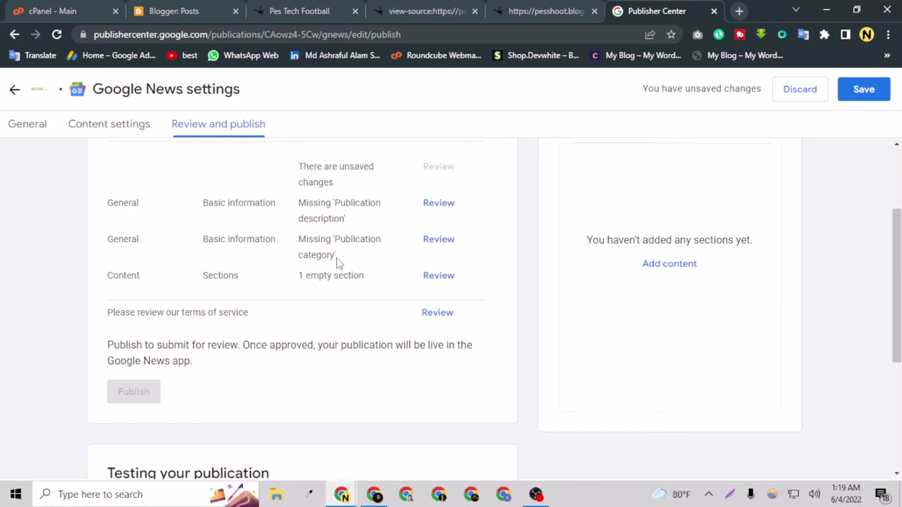
{"action": "scroll", "coordinate": [382, 271], "scroll_direction": "up", "scroll_amount": 1}
{"action": "left_click", "coordinate": [431, 277]}
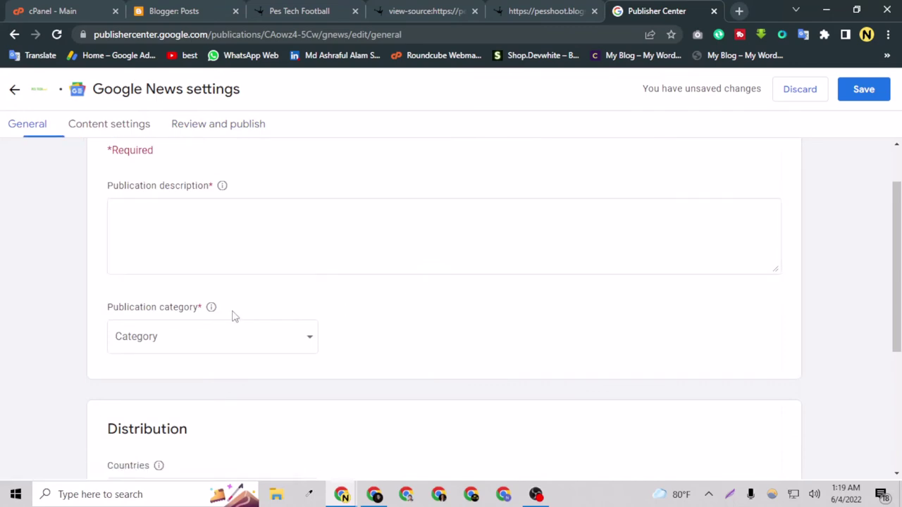
{"action": "left_click", "coordinate": [157, 250]}
{"action": "scroll", "coordinate": [200, 315], "scroll_direction": "up", "scroll_amount": 1}
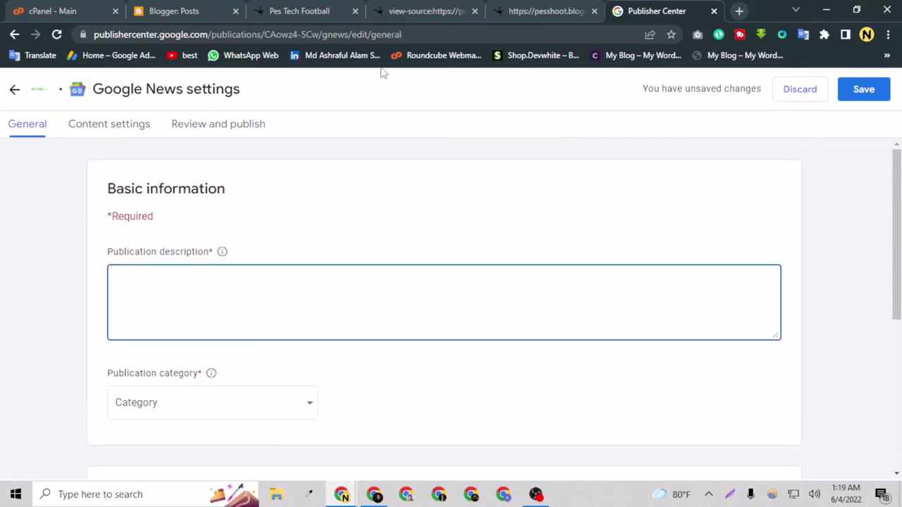
Step: In Blogger settings, open the Description and select the blog's entire 232-character description
{"action": "left_click", "coordinate": [307, 13]}
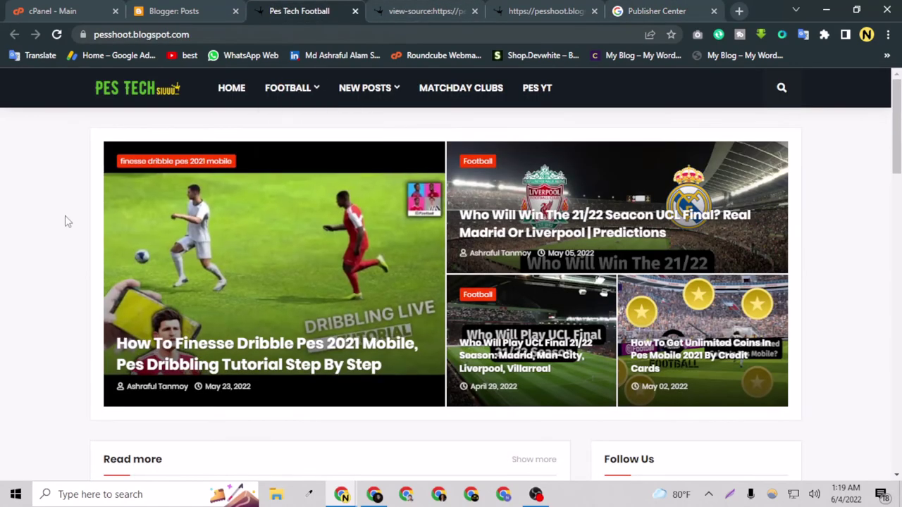
{"action": "left_click", "coordinate": [190, 10]}
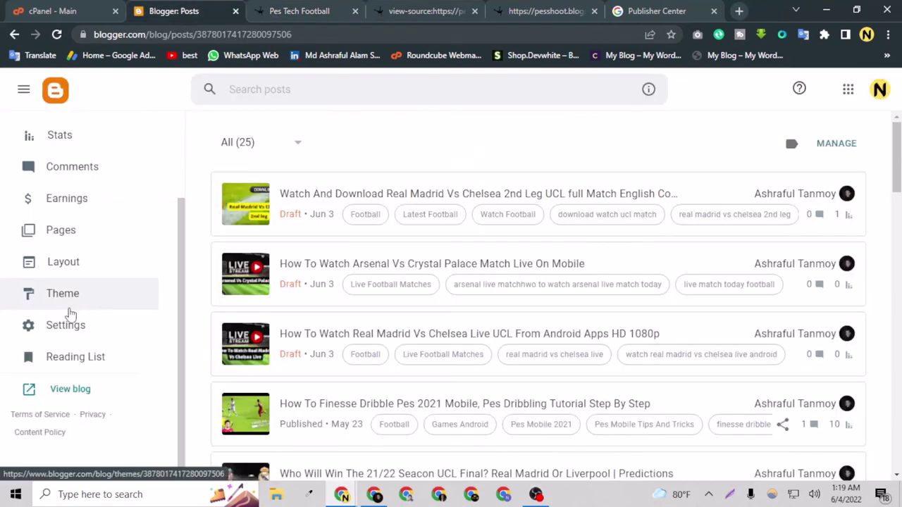
{"action": "left_click", "coordinate": [101, 336]}
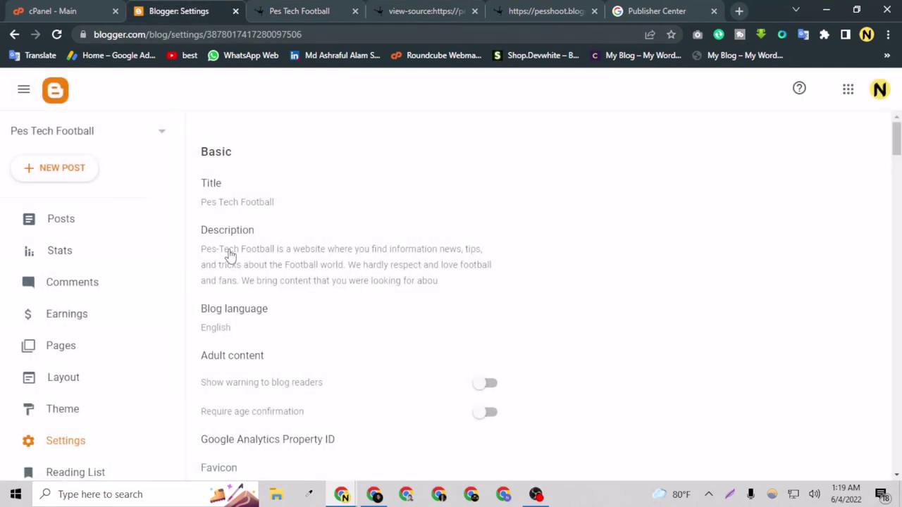
{"action": "left_click", "coordinate": [229, 254]}
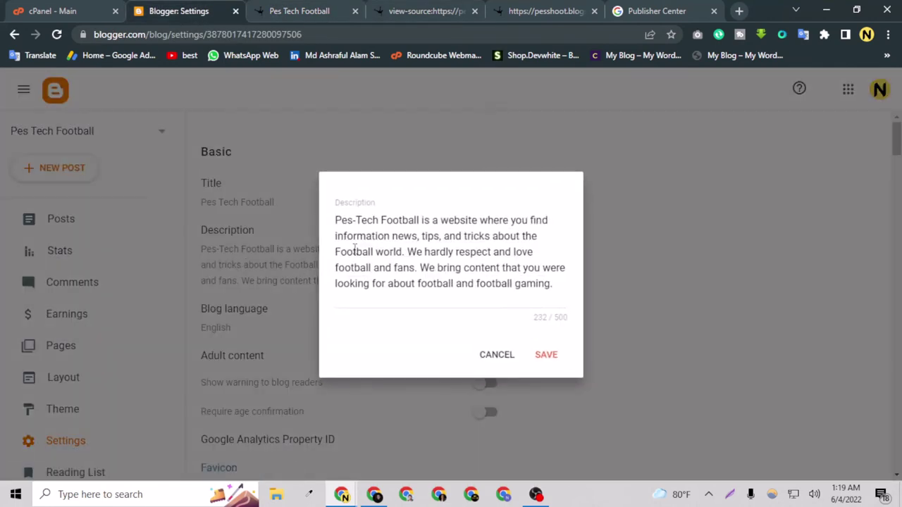
{"action": "key", "text": "ctrl+a"}
{"action": "key", "text": "ctrl+c"}
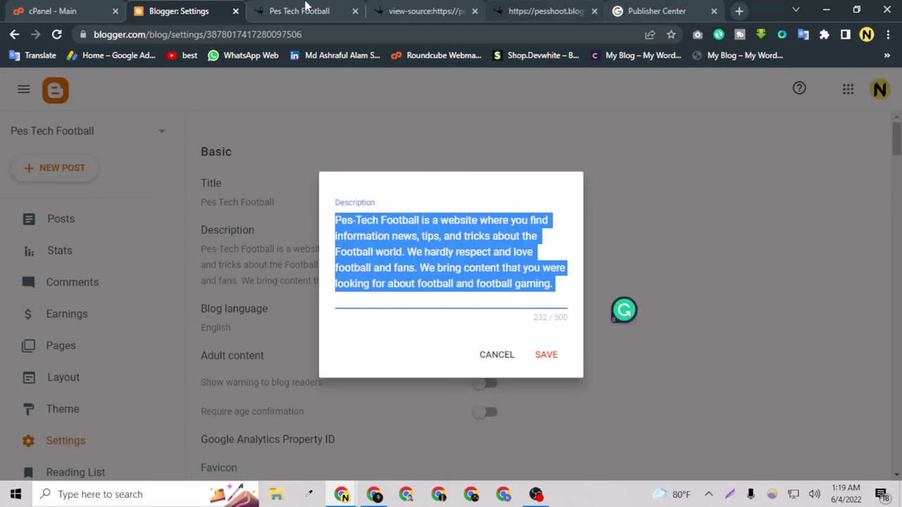
Step: Paste the blog's football description into the Publication description field
{"action": "left_click", "coordinate": [395, 11]}
{"action": "left_click", "coordinate": [345, 10]}
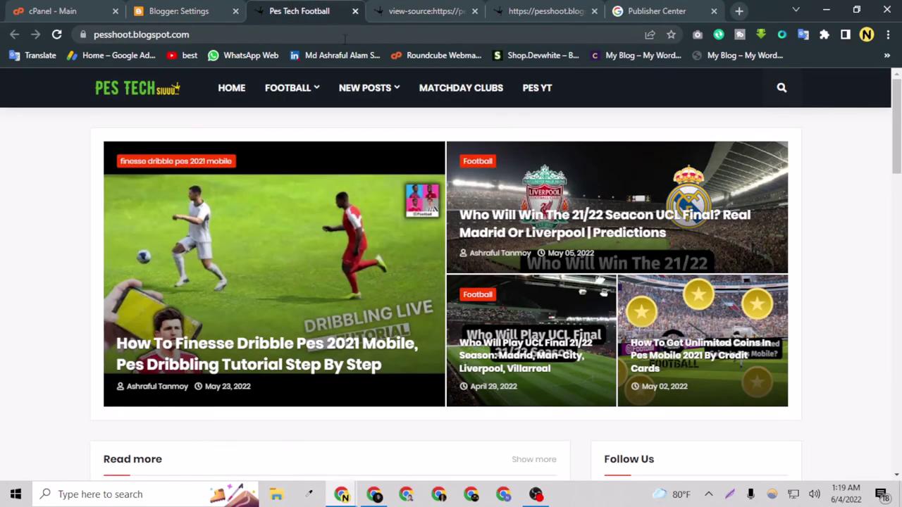
{"action": "left_click", "coordinate": [521, 11]}
{"action": "left_click", "coordinate": [651, 11]}
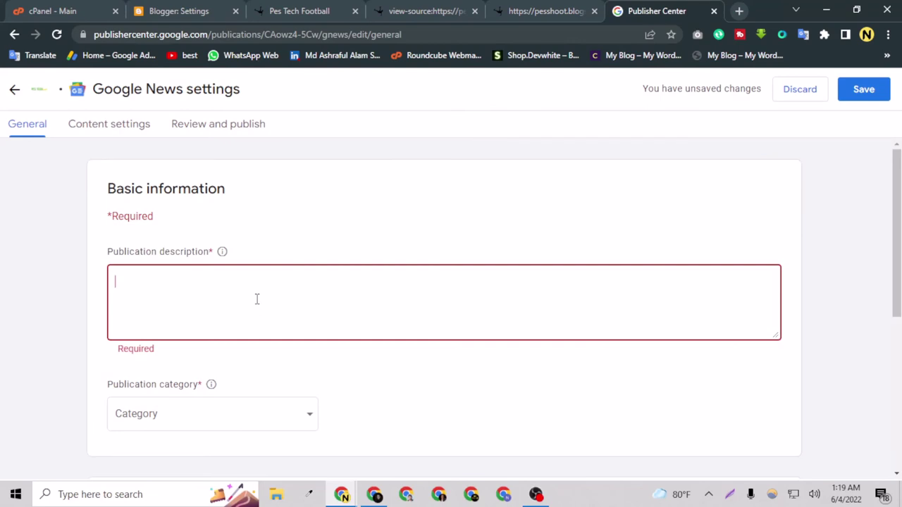
{"action": "key", "text": "ctrl+v"}
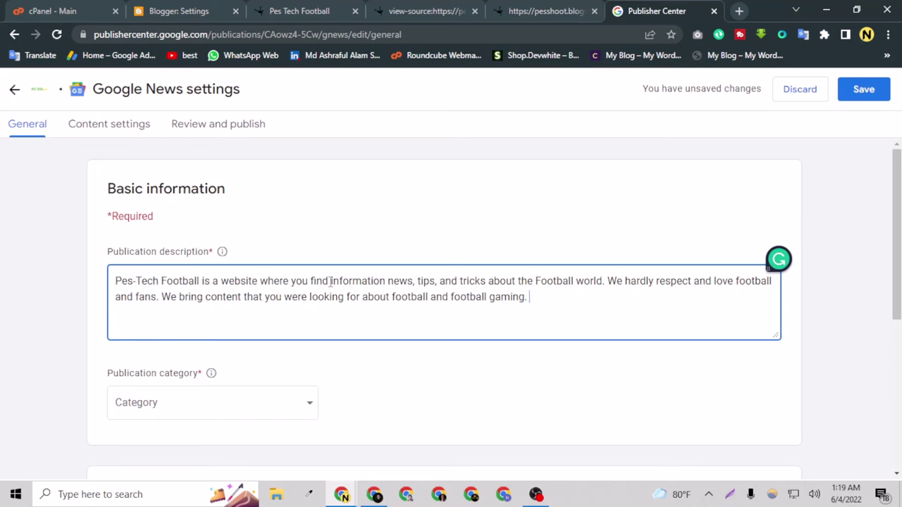
Step: Set the publication category to Sports
{"action": "scroll", "coordinate": [260, 219], "scroll_direction": "down", "scroll_amount": 3}
{"action": "left_click", "coordinate": [261, 204]}
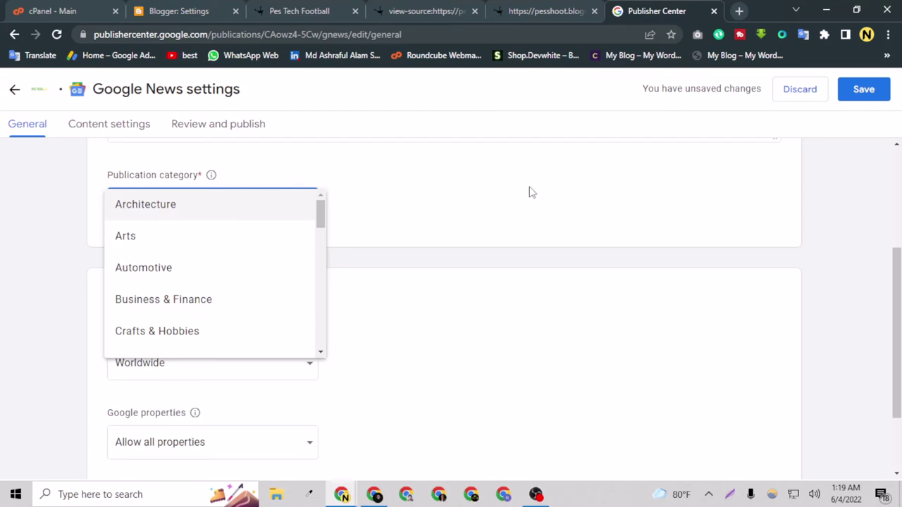
{"action": "left_click", "coordinate": [447, 249]}
{"action": "scroll", "coordinate": [435, 258], "scroll_direction": "up", "scroll_amount": 3}
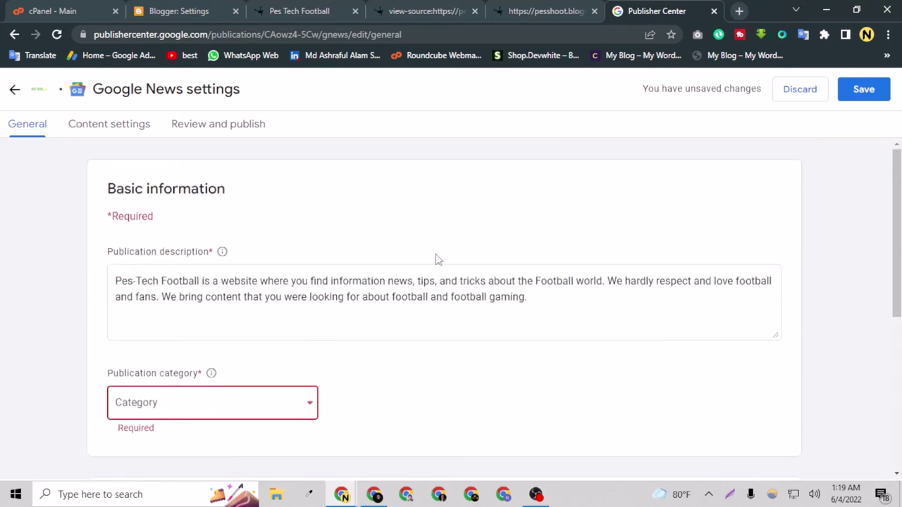
{"action": "left_click", "coordinate": [276, 409]}
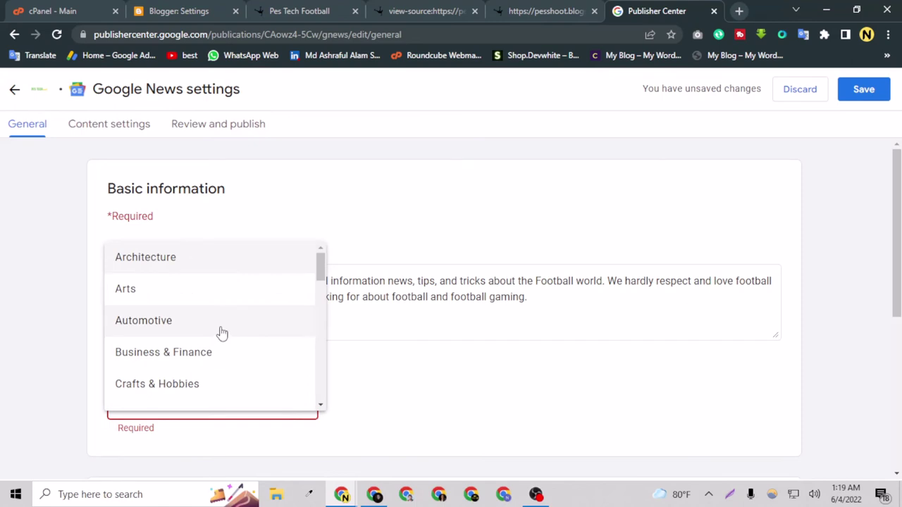
{"action": "scroll", "coordinate": [226, 312], "scroll_direction": "down", "scroll_amount": 5}
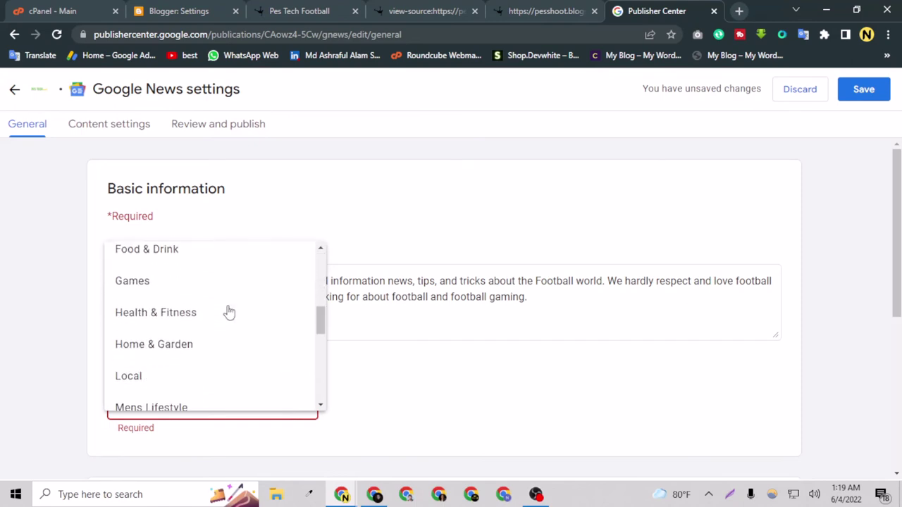
{"action": "scroll", "coordinate": [223, 301], "scroll_direction": "down", "scroll_amount": 3}
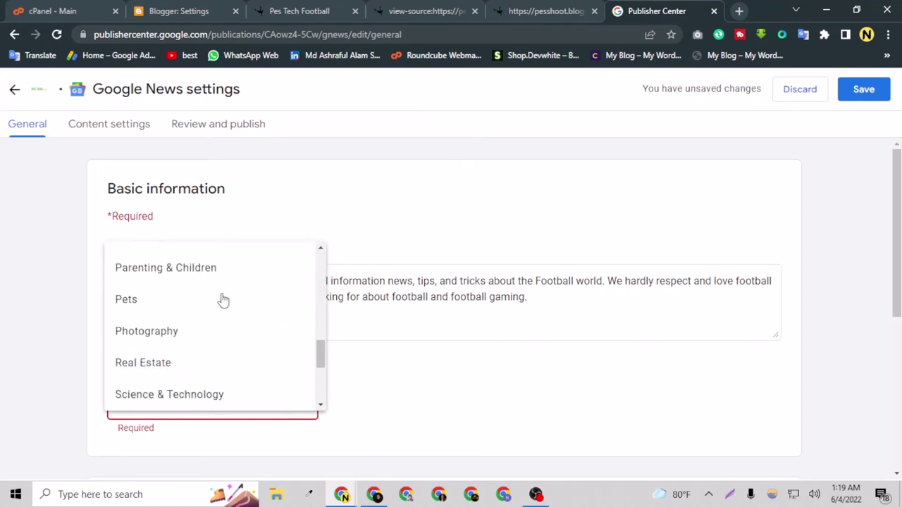
{"action": "scroll", "coordinate": [181, 349], "scroll_direction": "down", "scroll_amount": 3}
{"action": "scroll", "coordinate": [183, 350], "scroll_direction": "up", "scroll_amount": 3}
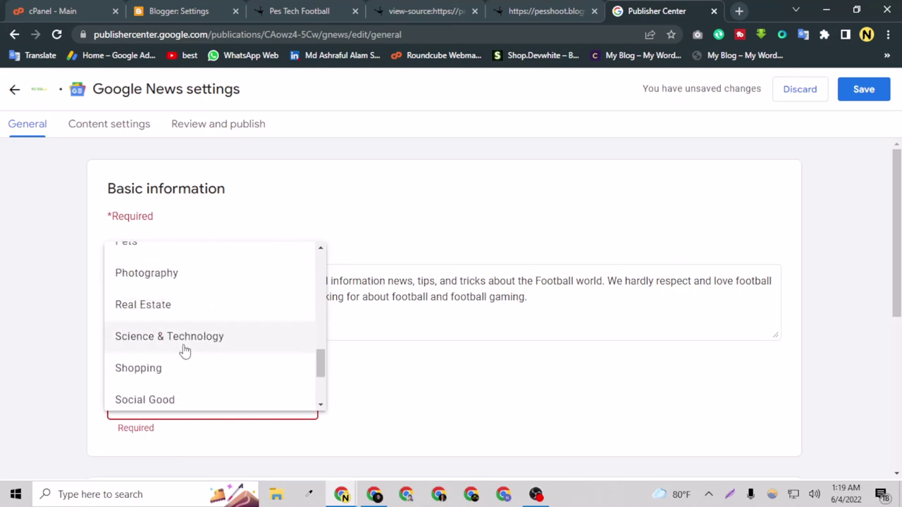
{"action": "scroll", "coordinate": [183, 350], "scroll_direction": "down", "scroll_amount": 4}
{"action": "left_click", "coordinate": [186, 344]}
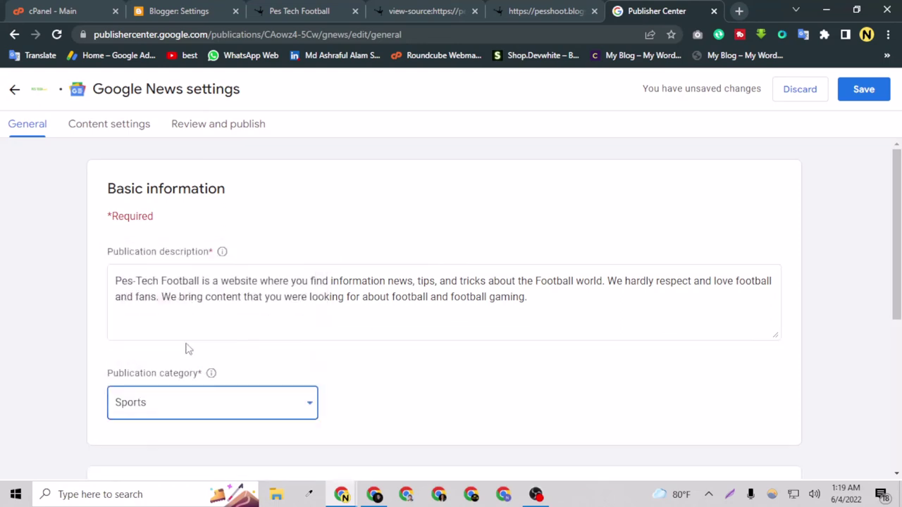
Step: Keep Worldwide distribution and Allow all properties, then advance through Content settings to Review and publish
{"action": "scroll", "coordinate": [186, 348], "scroll_direction": "down", "scroll_amount": 4}
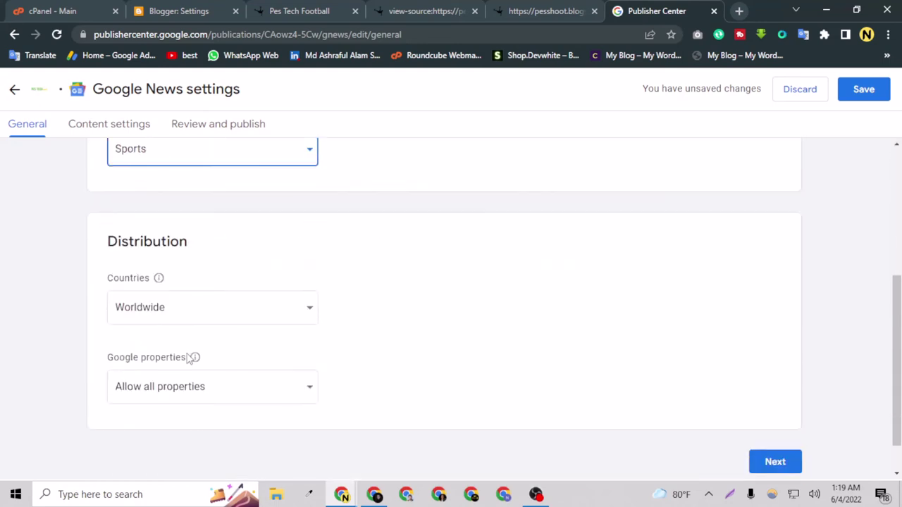
{"action": "left_click", "coordinate": [169, 314]}
{"action": "left_click", "coordinate": [348, 331]}
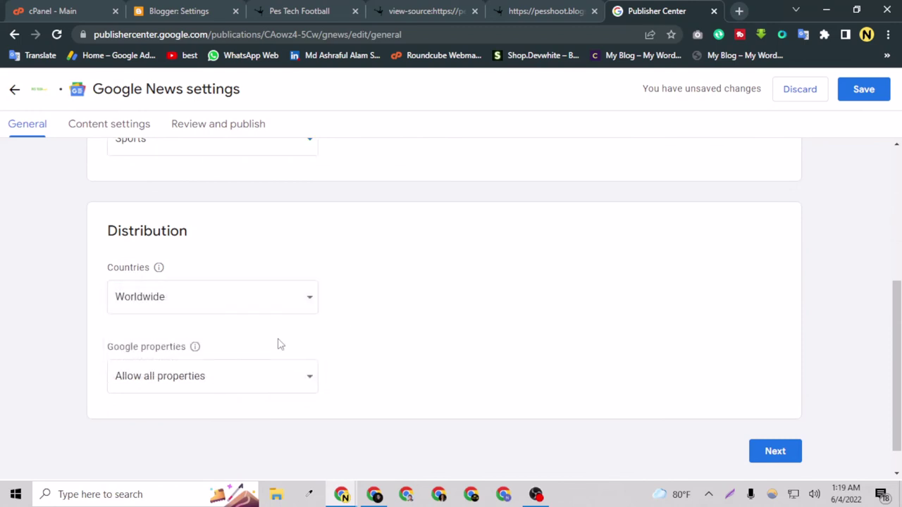
{"action": "scroll", "coordinate": [275, 352], "scroll_direction": "down", "scroll_amount": 1}
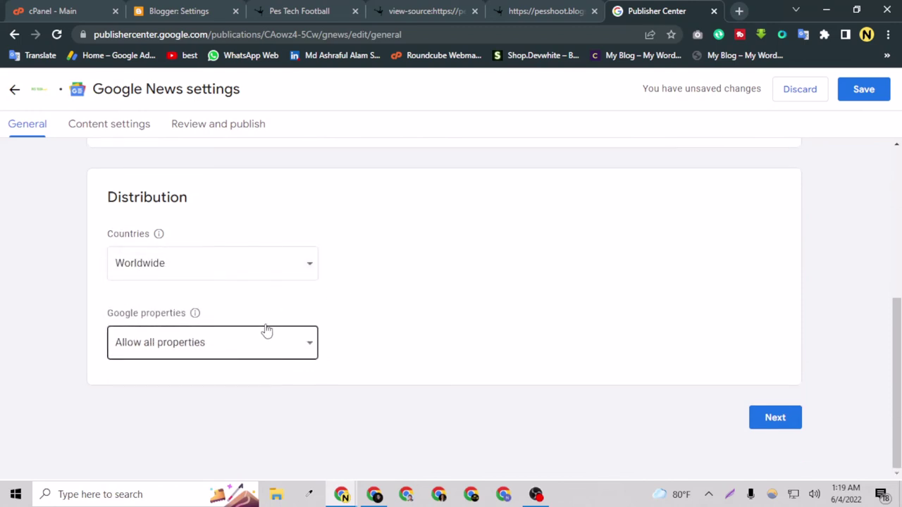
{"action": "left_click", "coordinate": [253, 347]}
{"action": "left_click", "coordinate": [256, 348]}
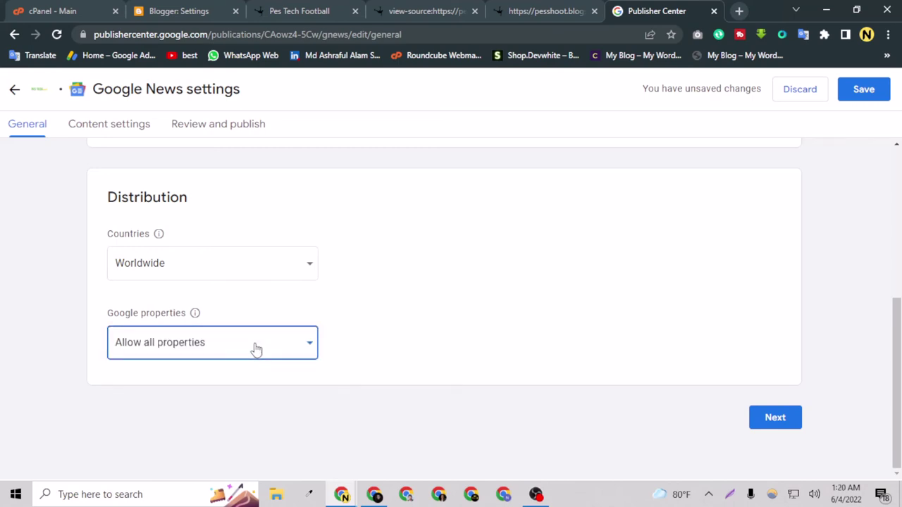
{"action": "left_click", "coordinate": [764, 421]}
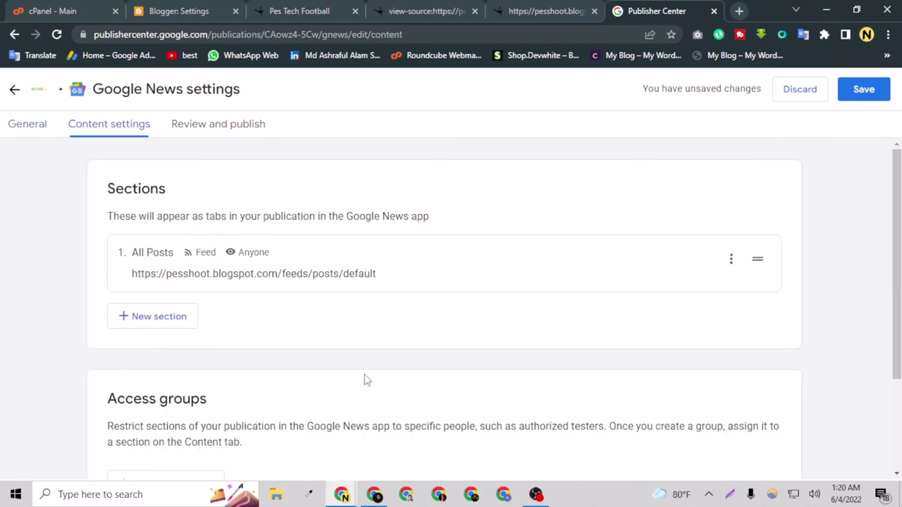
{"action": "scroll", "coordinate": [365, 381], "scroll_direction": "down", "scroll_amount": 2}
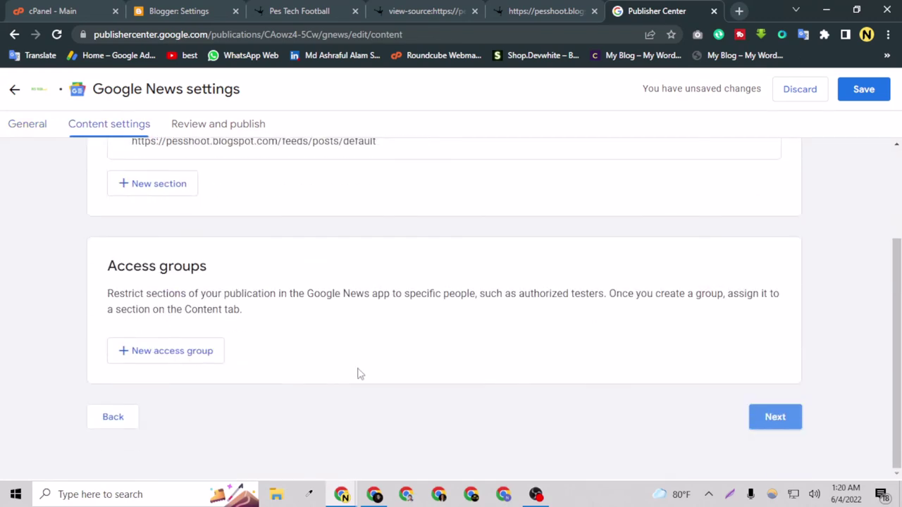
{"action": "left_click", "coordinate": [775, 431]}
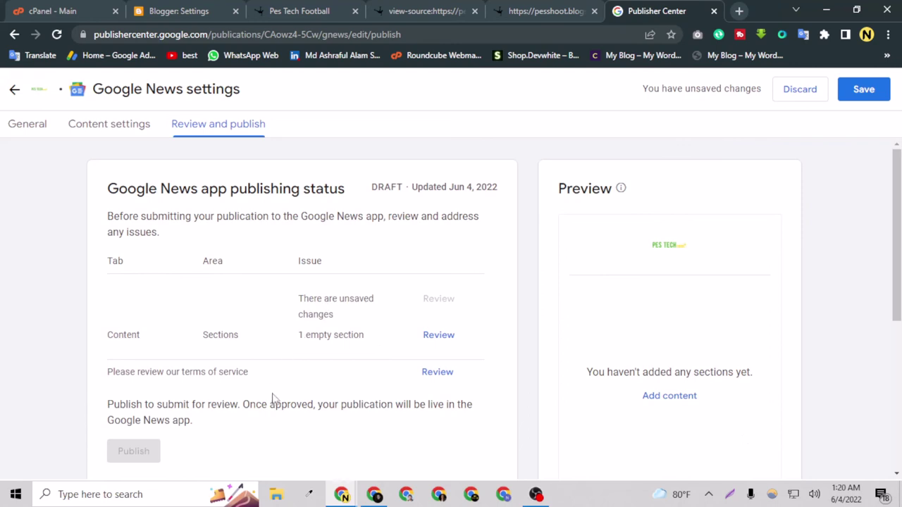
{"action": "scroll", "coordinate": [278, 391], "scroll_direction": "down", "scroll_amount": 2}
{"action": "scroll", "coordinate": [306, 383], "scroll_direction": "up", "scroll_amount": 1}
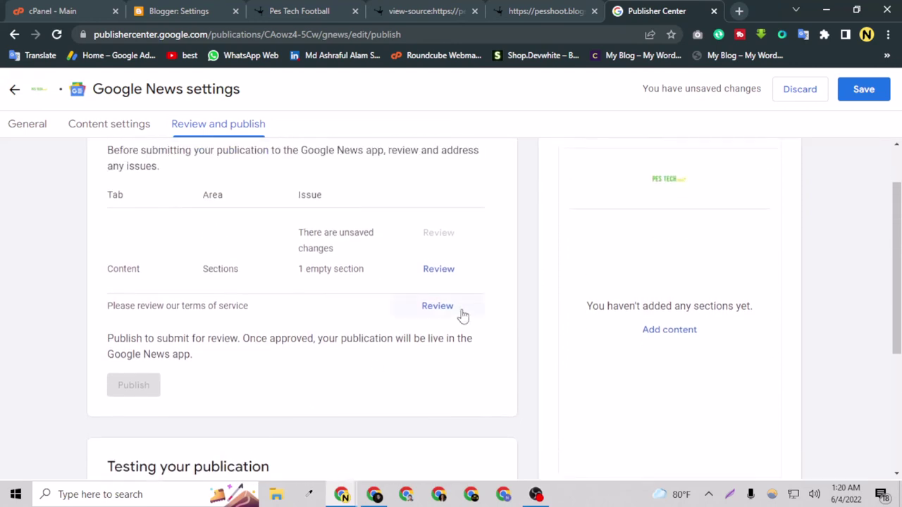
{"action": "left_click", "coordinate": [439, 269]}
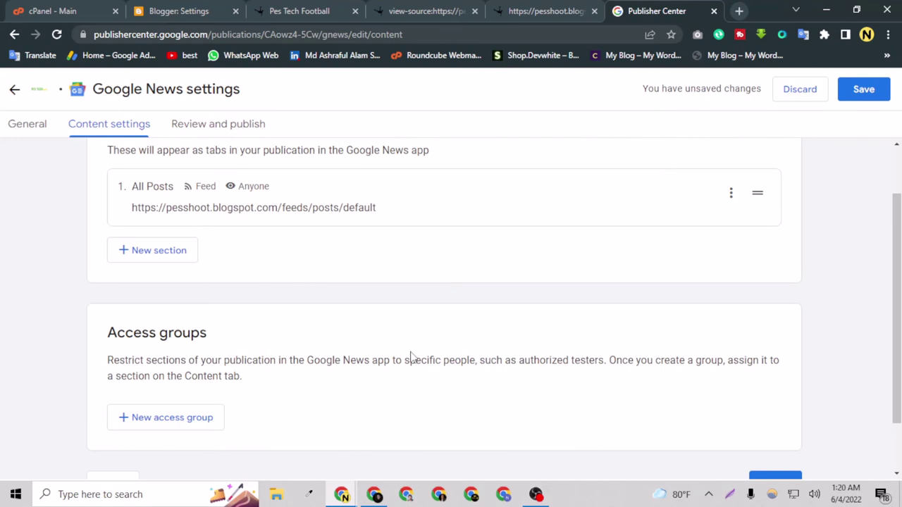
{"action": "scroll", "coordinate": [477, 357], "scroll_direction": "down", "scroll_amount": 2}
{"action": "left_click", "coordinate": [761, 423]}
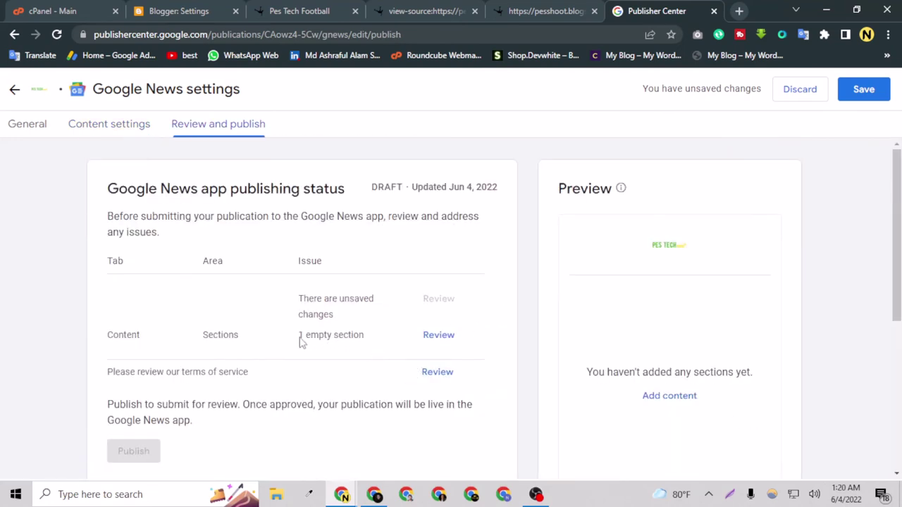
{"action": "left_click_drag", "start_coordinate": [299, 341], "coordinate": [367, 342]}
{"action": "left_click", "coordinate": [369, 341]}
{"action": "scroll", "coordinate": [329, 346], "scroll_direction": "down", "scroll_amount": 2}
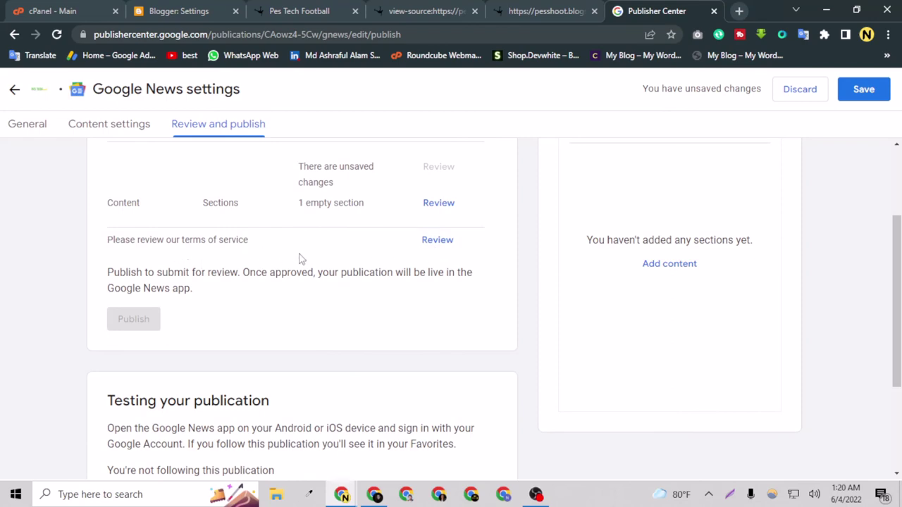
{"action": "left_click", "coordinate": [439, 251]}
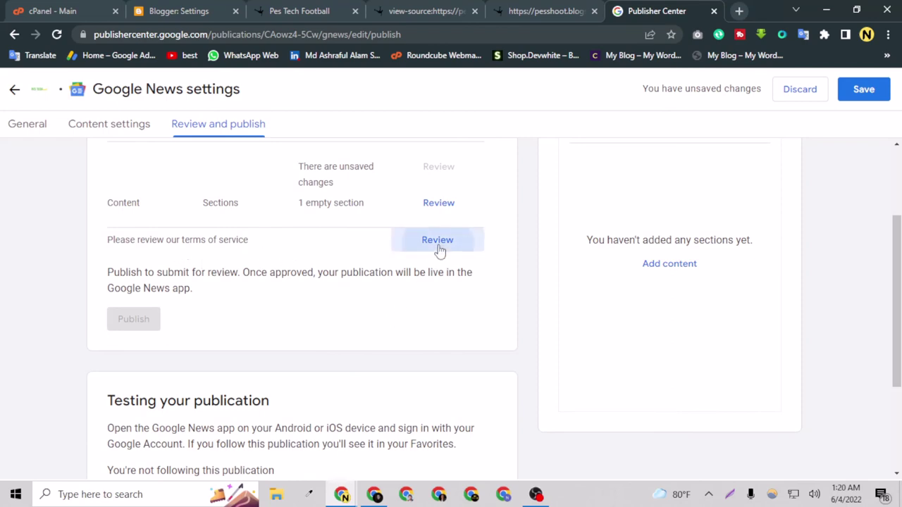
Step: Autofill the contact's name and replace the contact e-mail with the corrected address
{"action": "scroll", "coordinate": [287, 317], "scroll_direction": "down", "scroll_amount": 20}
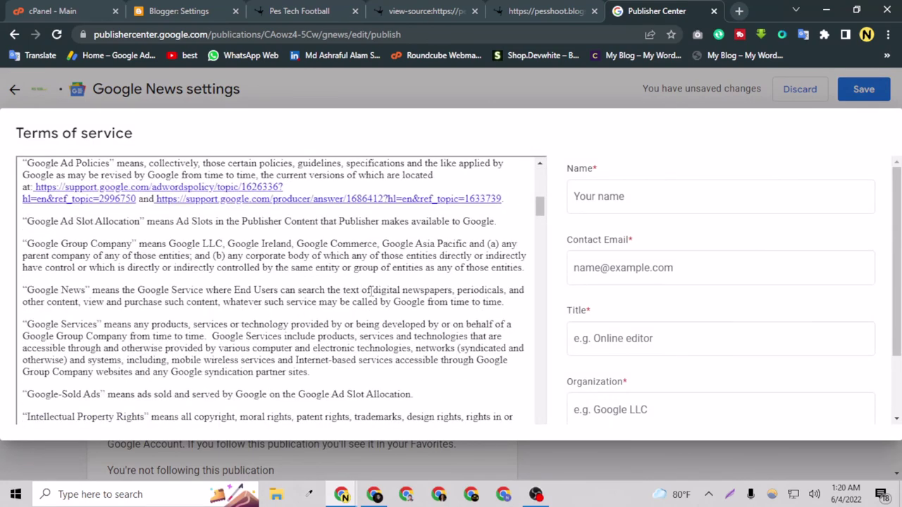
{"action": "left_click", "coordinate": [655, 201]}
{"action": "left_click", "coordinate": [655, 204]}
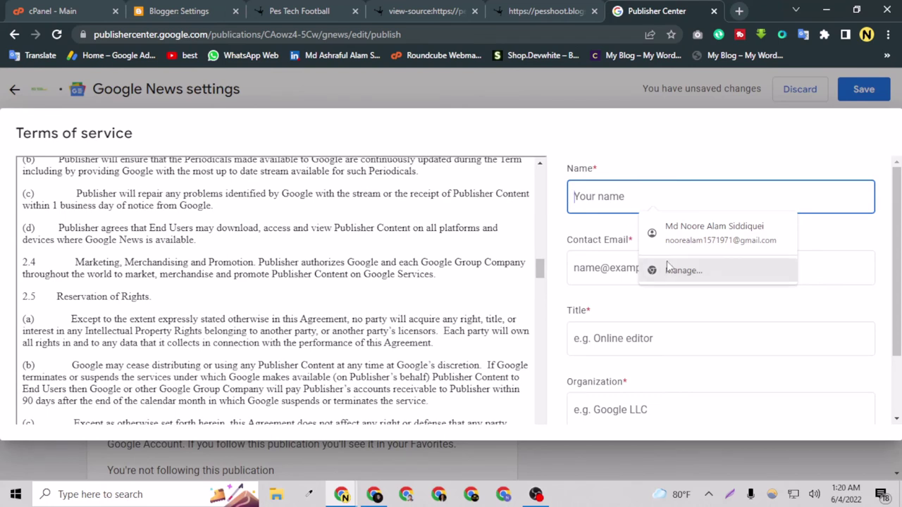
{"action": "left_click", "coordinate": [711, 233]}
{"action": "left_click_drag", "start_coordinate": [735, 264], "coordinate": [539, 263]}
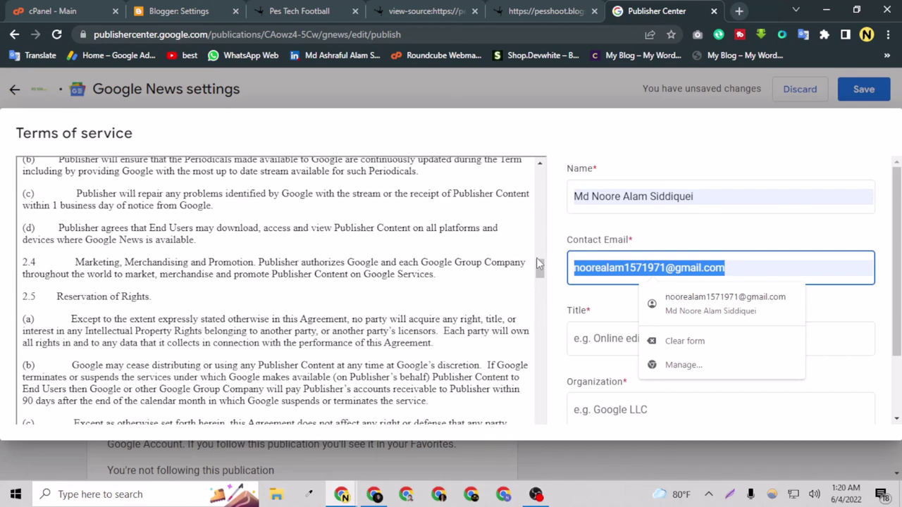
{"action": "key", "text": "BackSpace"}
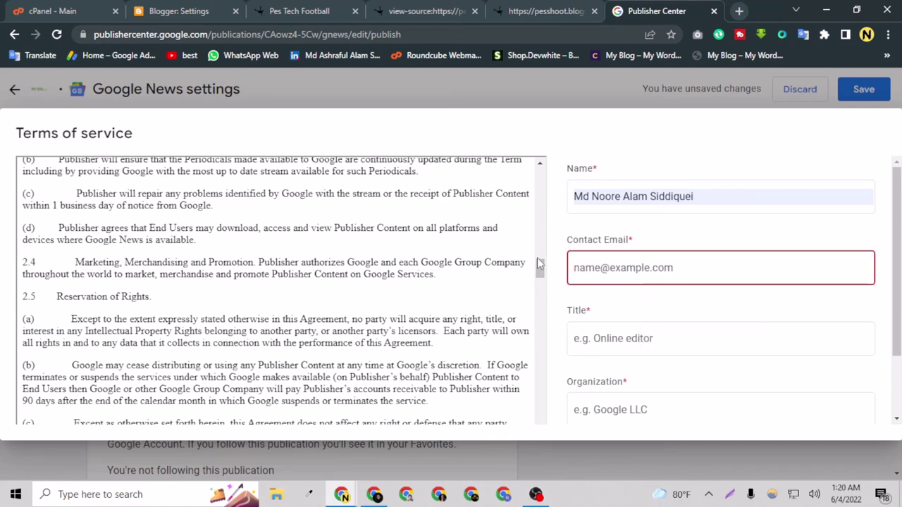
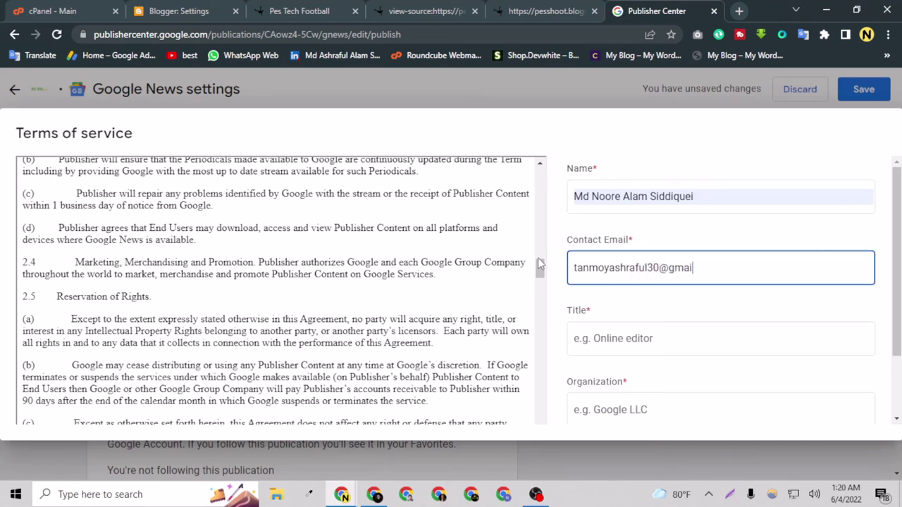
{"action": "scroll", "coordinate": [645, 262], "scroll_direction": "down", "scroll_amount": 2}
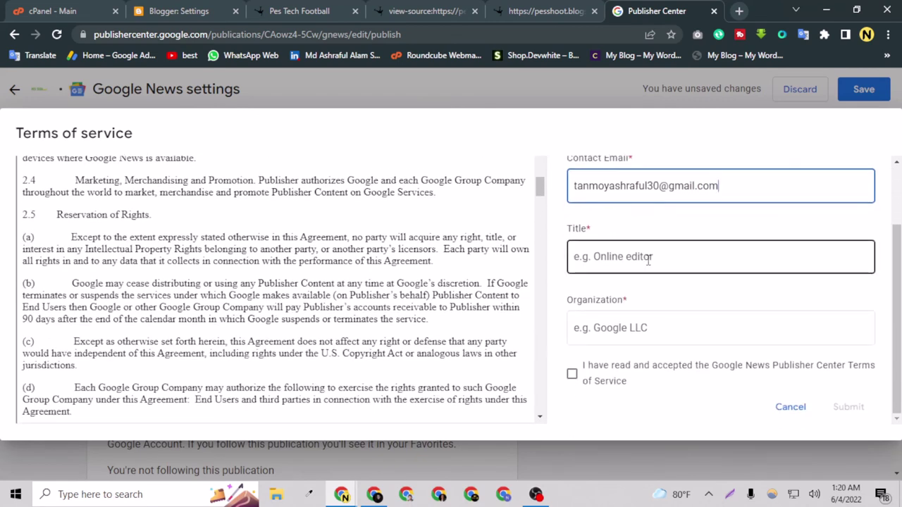
Step: Replace the suggested 'Pes-Tech Football' title with 'Blogger'
{"action": "left_click", "coordinate": [648, 260]}
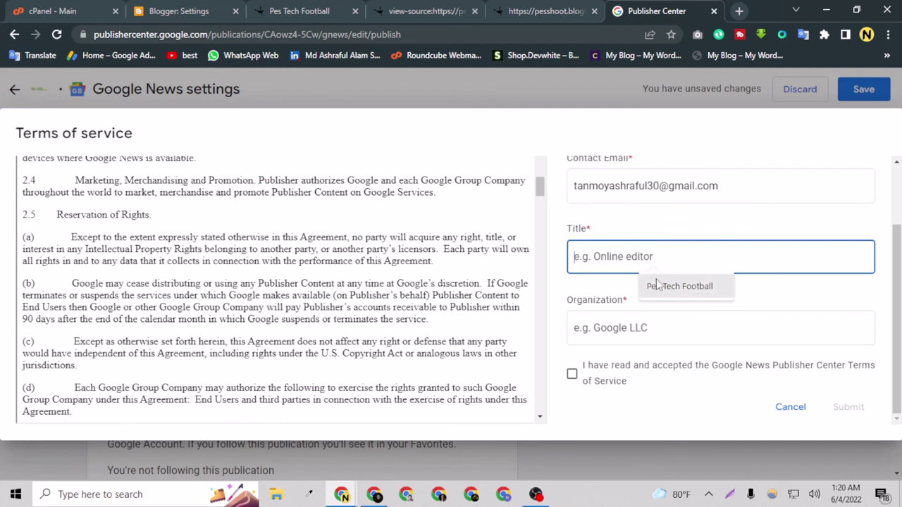
{"action": "left_click", "coordinate": [656, 285]}
{"action": "left_click", "coordinate": [640, 335]}
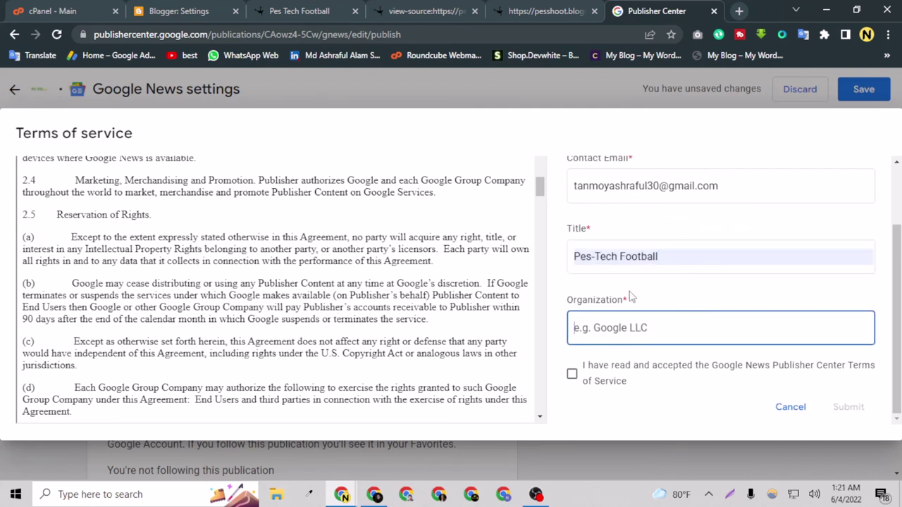
{"action": "left_click", "coordinate": [599, 257]}
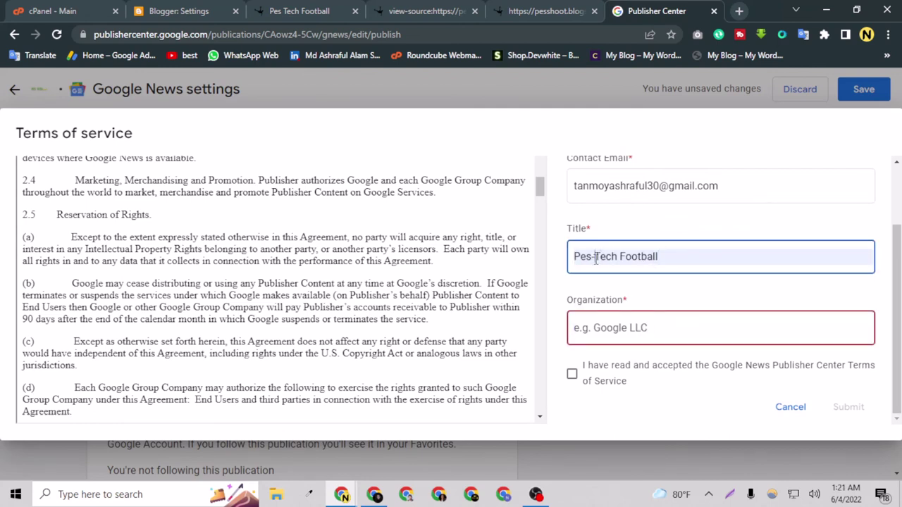
{"action": "left_click_drag", "start_coordinate": [670, 253], "coordinate": [527, 254]}
{"action": "key", "text": "BackSpace"}
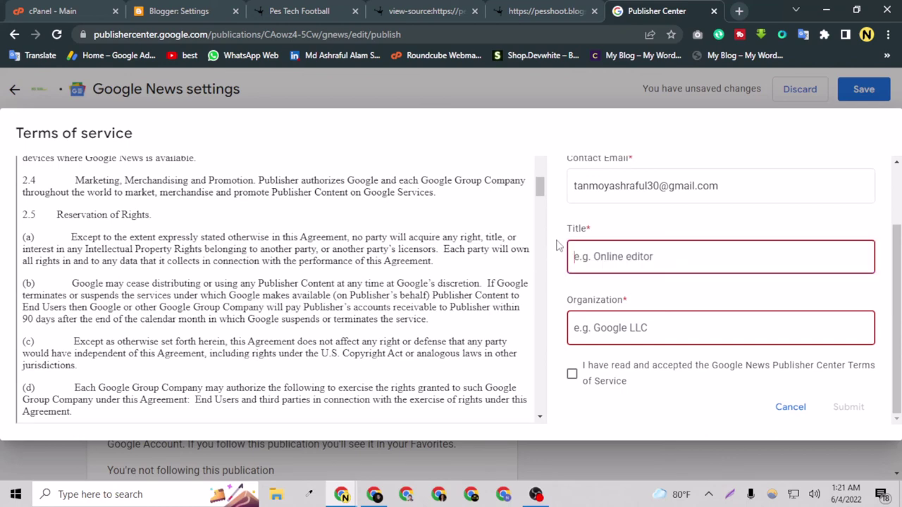
{"action": "scroll", "coordinate": [597, 302], "scroll_direction": "up", "scroll_amount": 1}
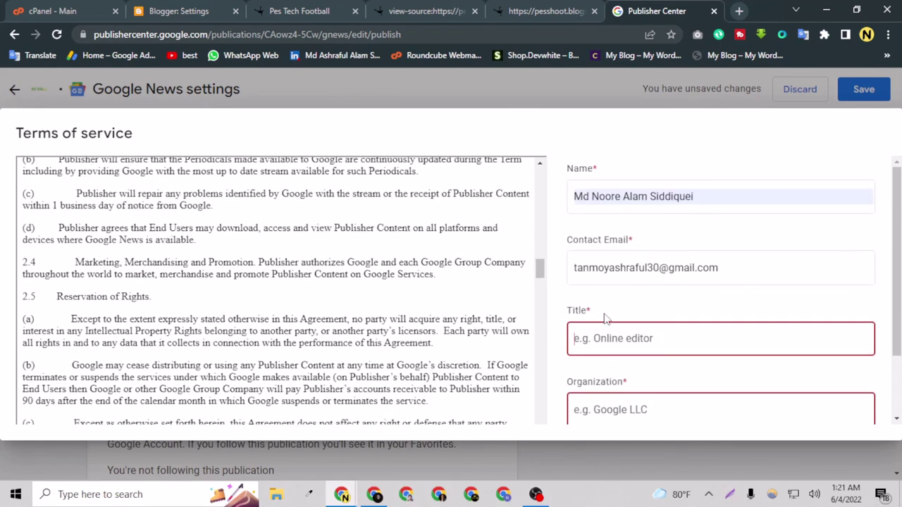
{"action": "left_click", "coordinate": [602, 334]}
{"action": "type", "text": "Blogger"}
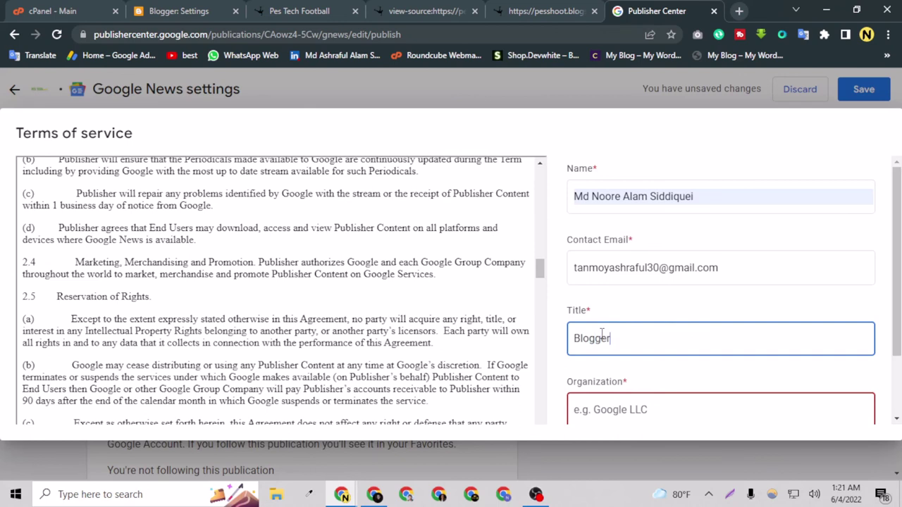
Step: Enter 'Pes Tech Football' as the organization and tick the terms acceptance checkbox
{"action": "scroll", "coordinate": [602, 334], "scroll_direction": "down", "scroll_amount": 1}
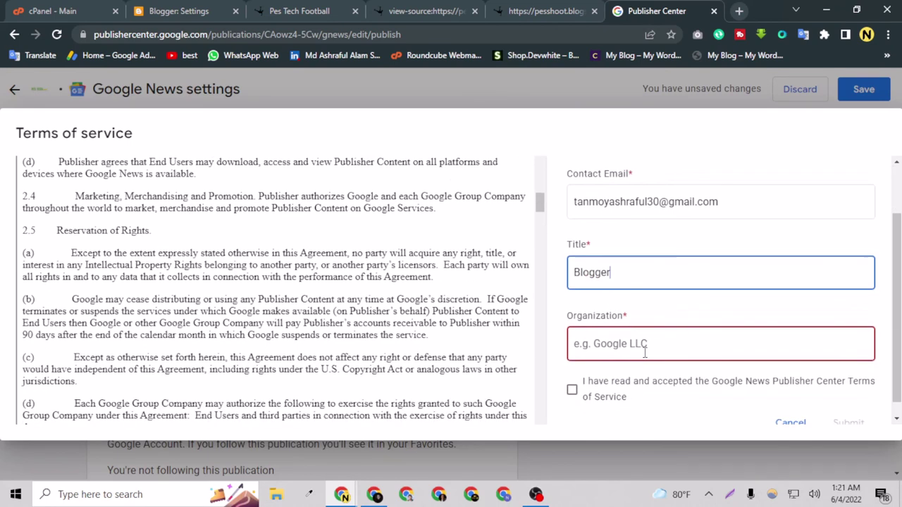
{"action": "left_click", "coordinate": [642, 356]}
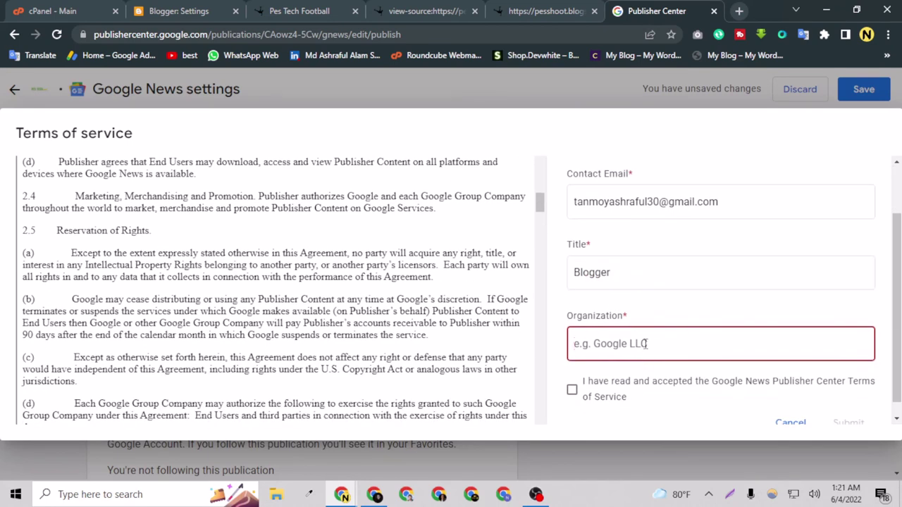
{"action": "type", "text": "Pes Tech"}
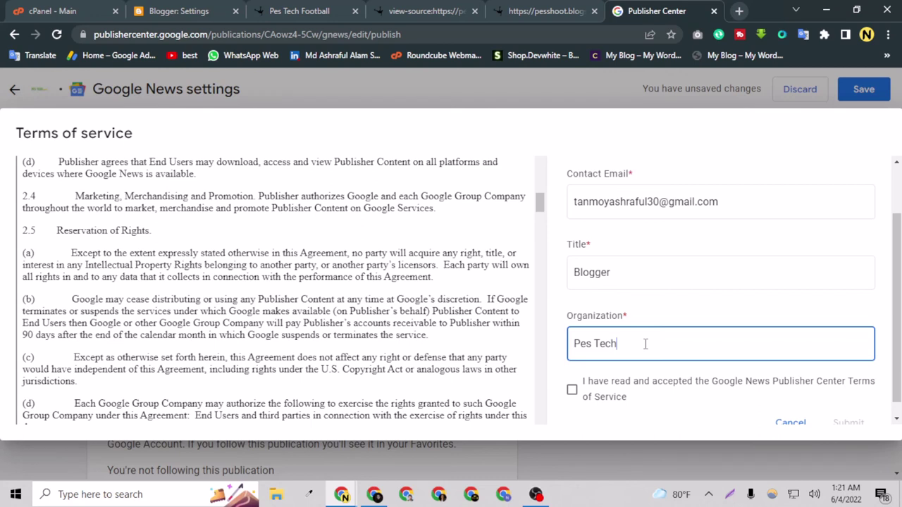
{"action": "type", "text": " Footba"}
{"action": "key", "text": "BackSpace"}
{"action": "type", "text": "al"}
{"action": "key", "text": "BackSpace"}
{"action": "key", "text": "BackSpace"}
{"action": "scroll", "coordinate": [574, 374], "scroll_direction": "down", "scroll_amount": 1}
{"action": "left_click", "coordinate": [572, 374]}
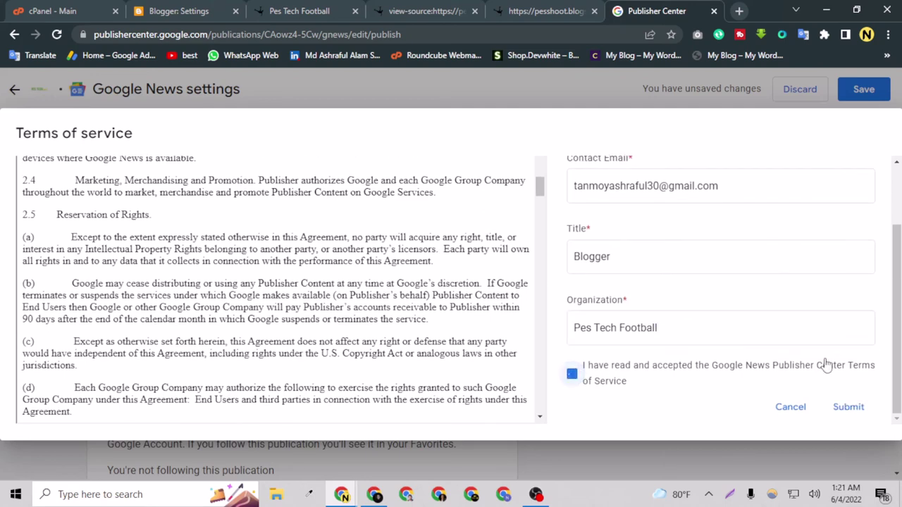
{"action": "left_click", "coordinate": [851, 407]}
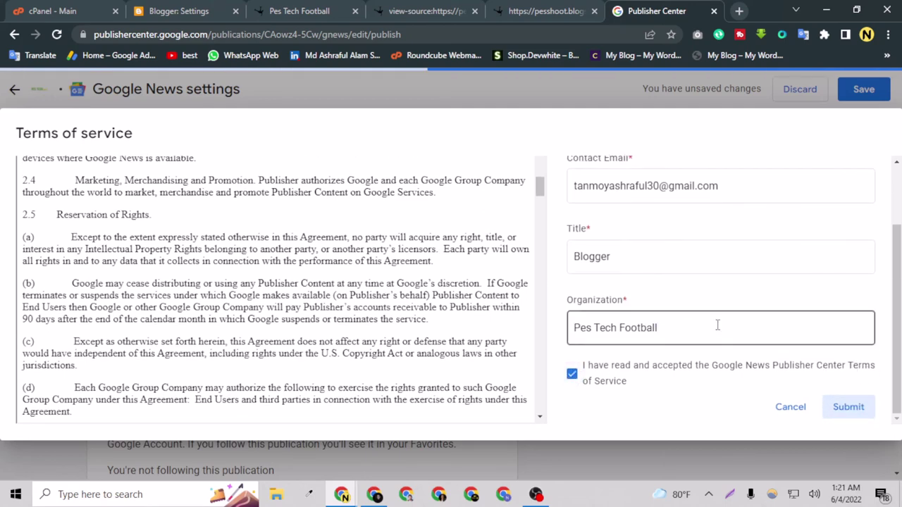